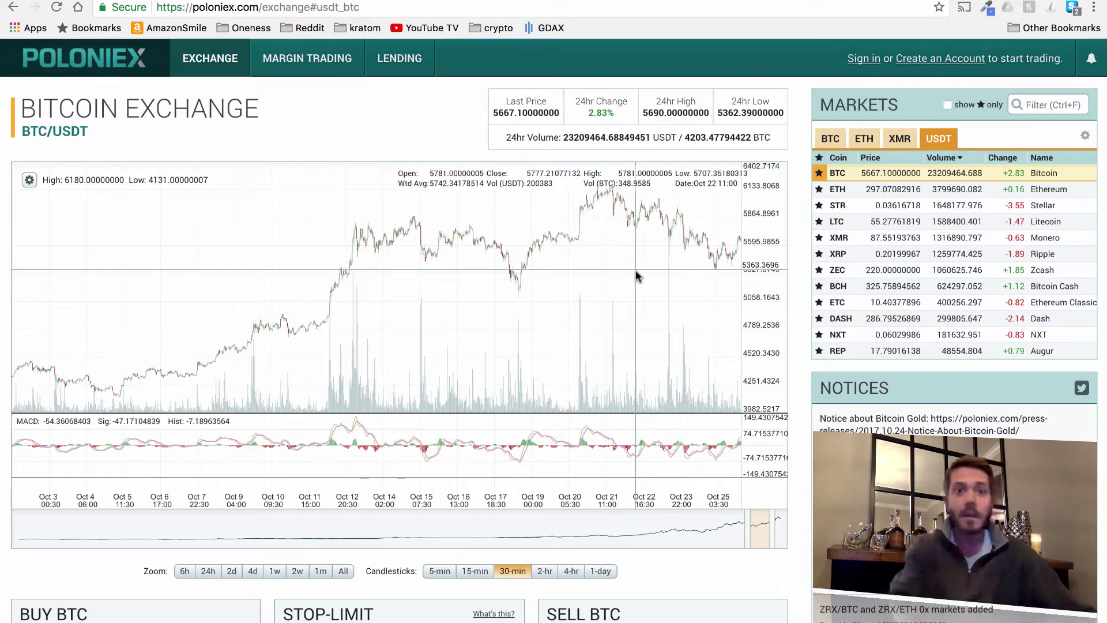
Compare the Ethereum, Monero, Ripple and Litecoin price charts in the BTC markets, ending back on Ethereum.
{"action": "left_click", "coordinate": [830, 140]}
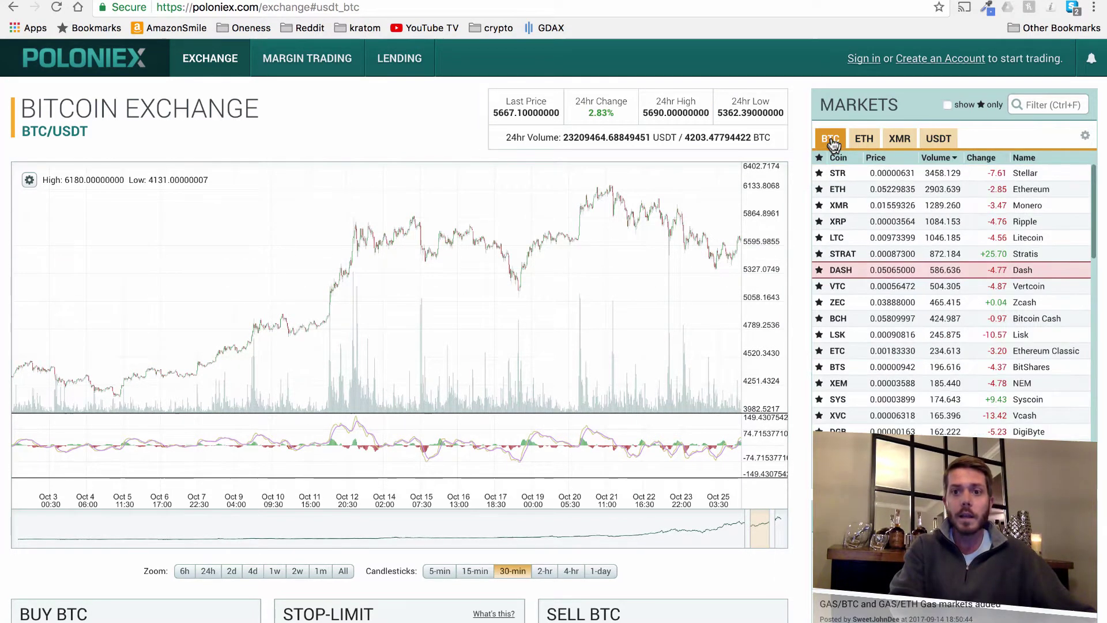
{"action": "left_click", "coordinate": [835, 189]}
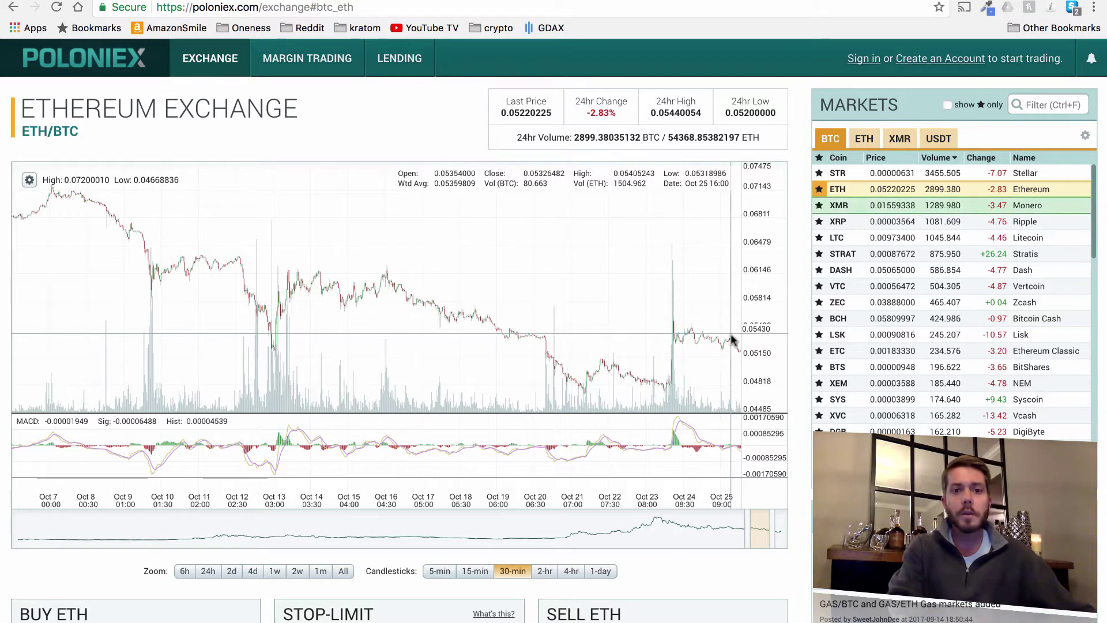
{"action": "left_click", "coordinate": [846, 209]}
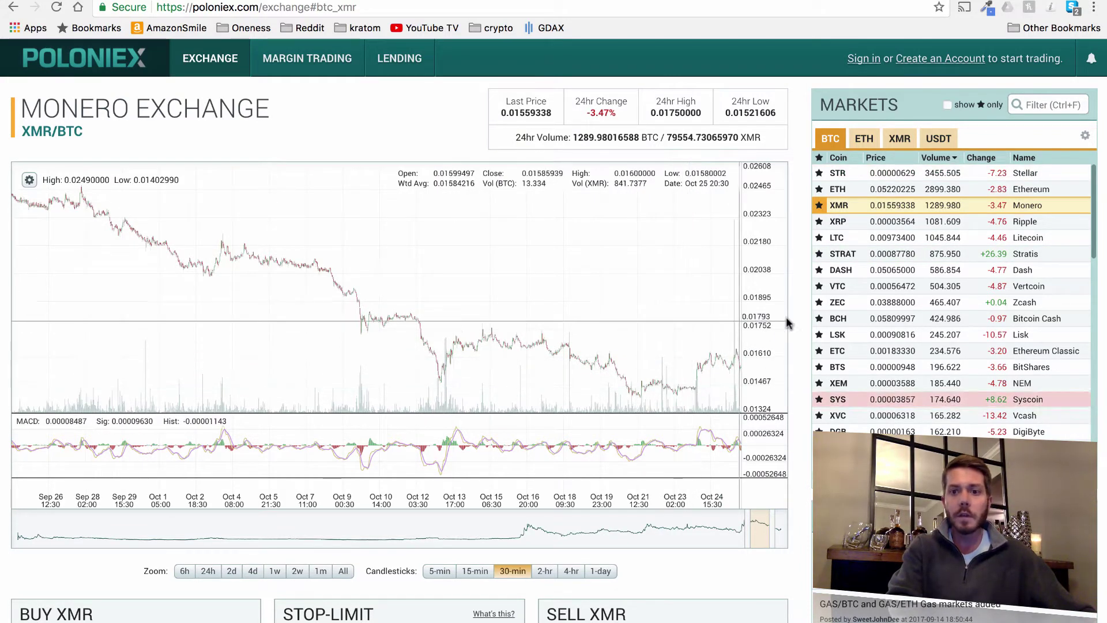
{"action": "left_click", "coordinate": [840, 224]}
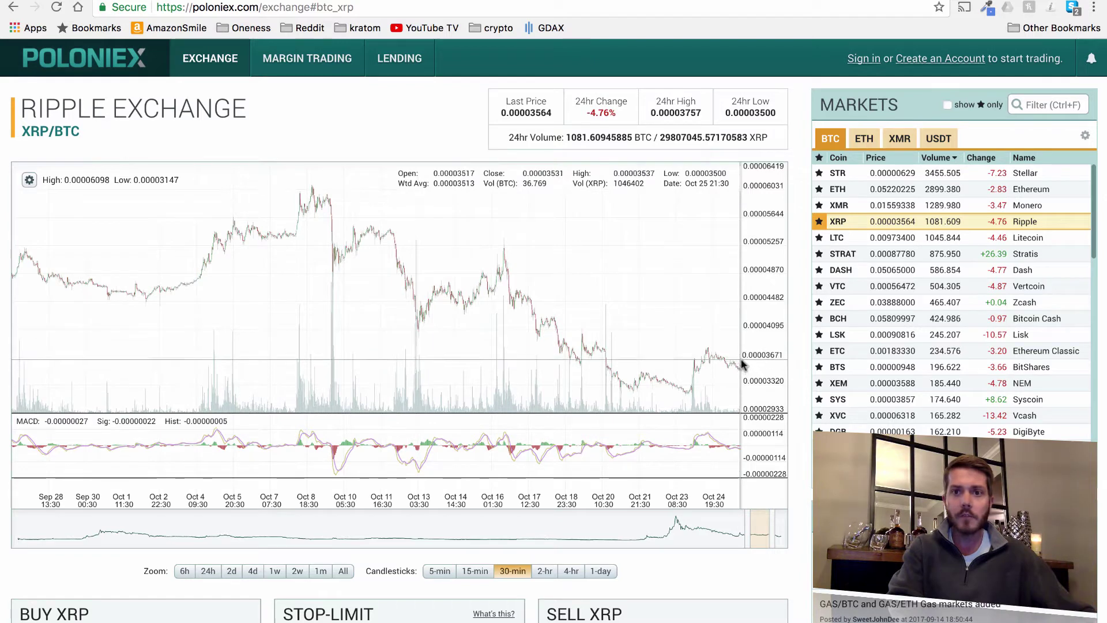
{"action": "left_click", "coordinate": [841, 245]}
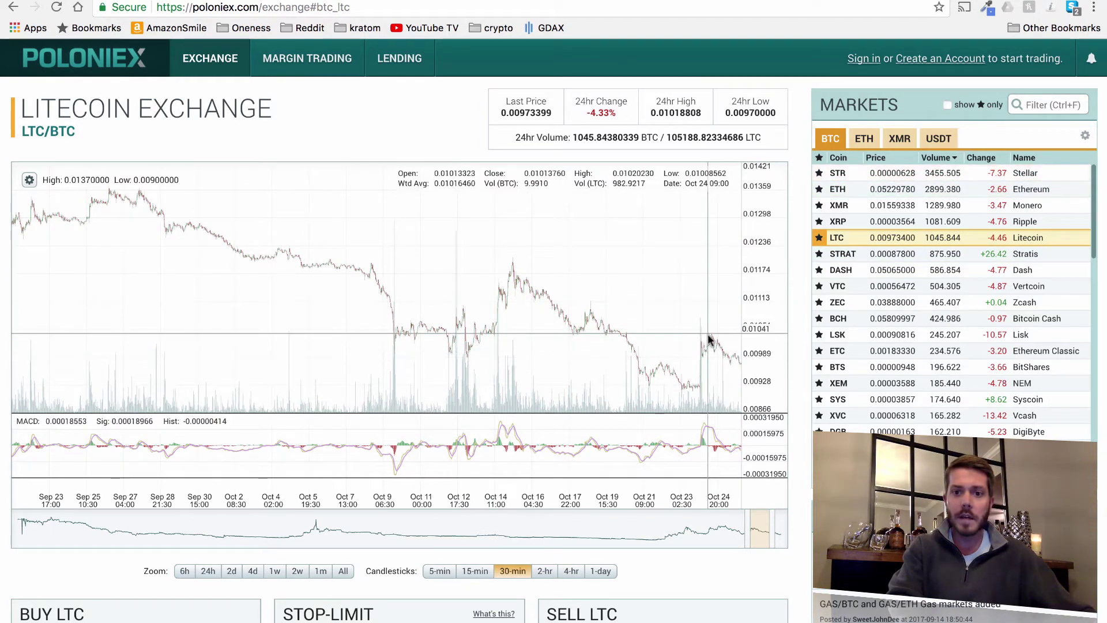
{"action": "left_click", "coordinate": [834, 194]}
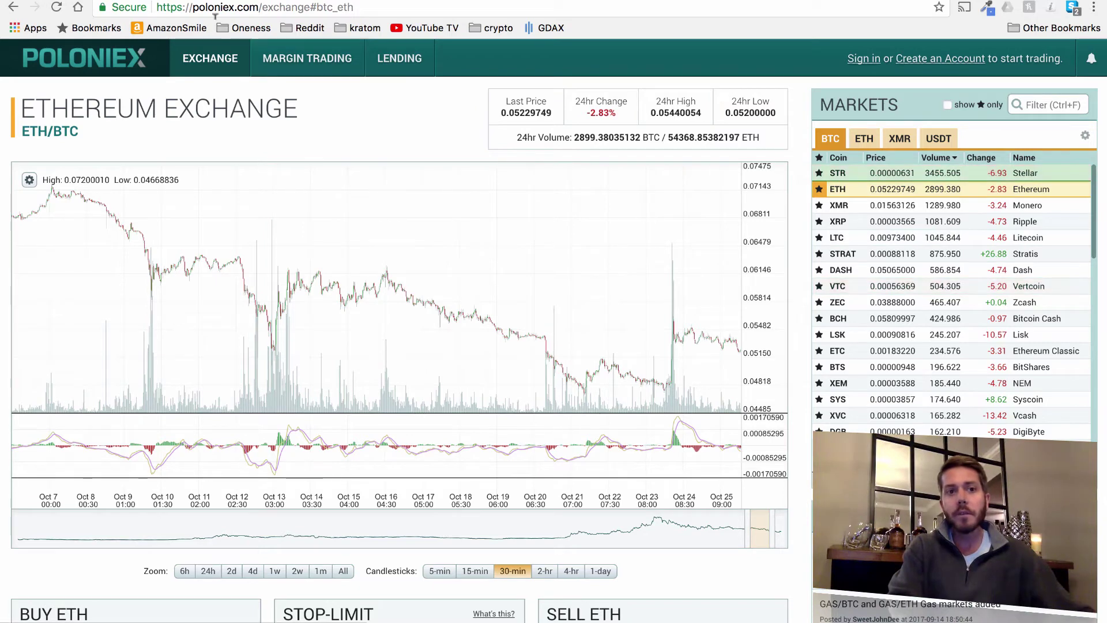
Switch to GDAX and fill in a BTC/USD limit buy order for .0926 BTC at a limit price of 5400 USD.
{"action": "key", "text": "ctrl+Tab"}
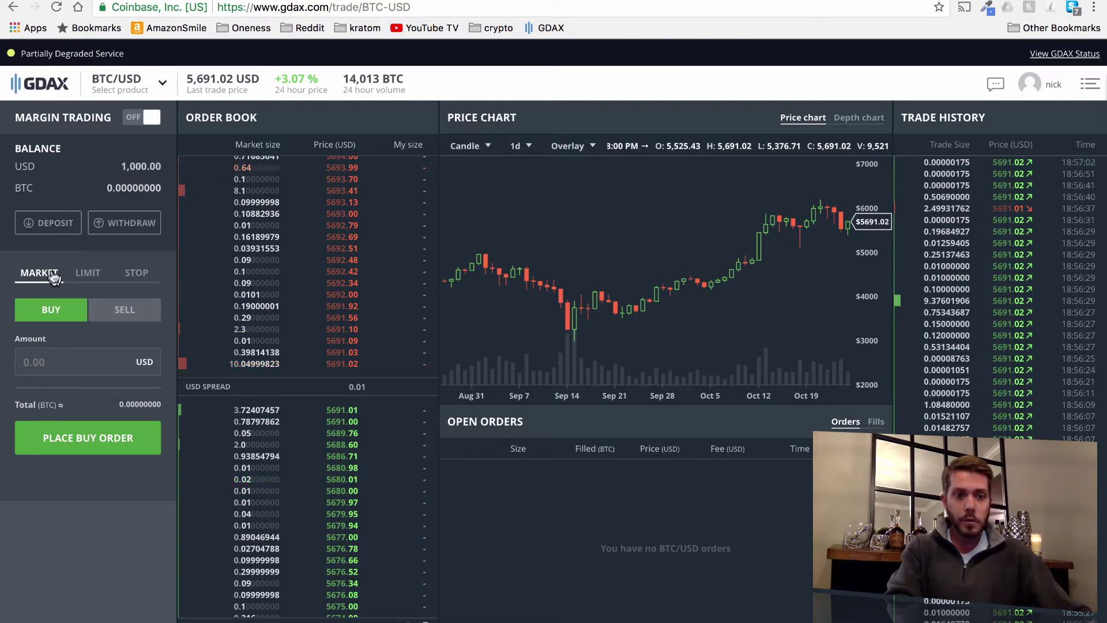
{"action": "left_click", "coordinate": [86, 276]}
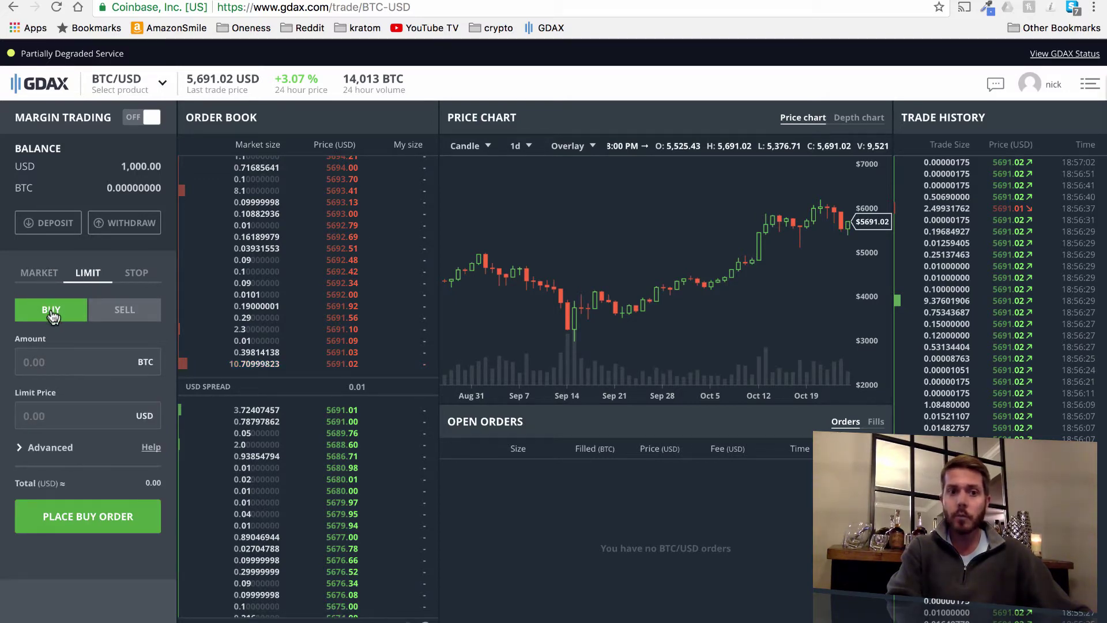
{"action": "left_click", "coordinate": [52, 355]}
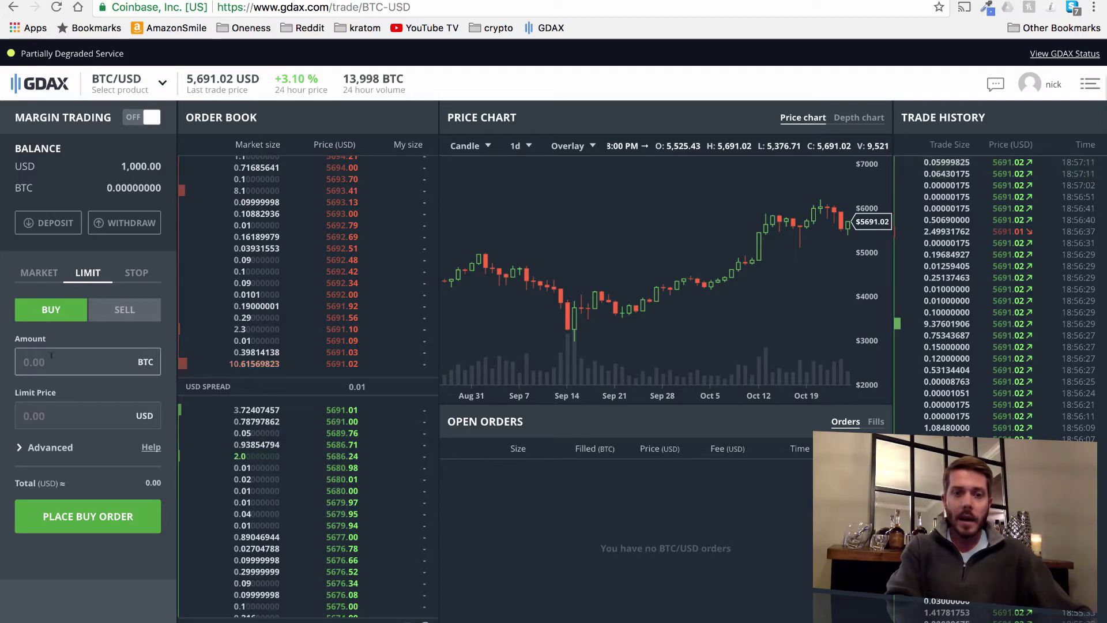
{"action": "left_click", "coordinate": [53, 415]}
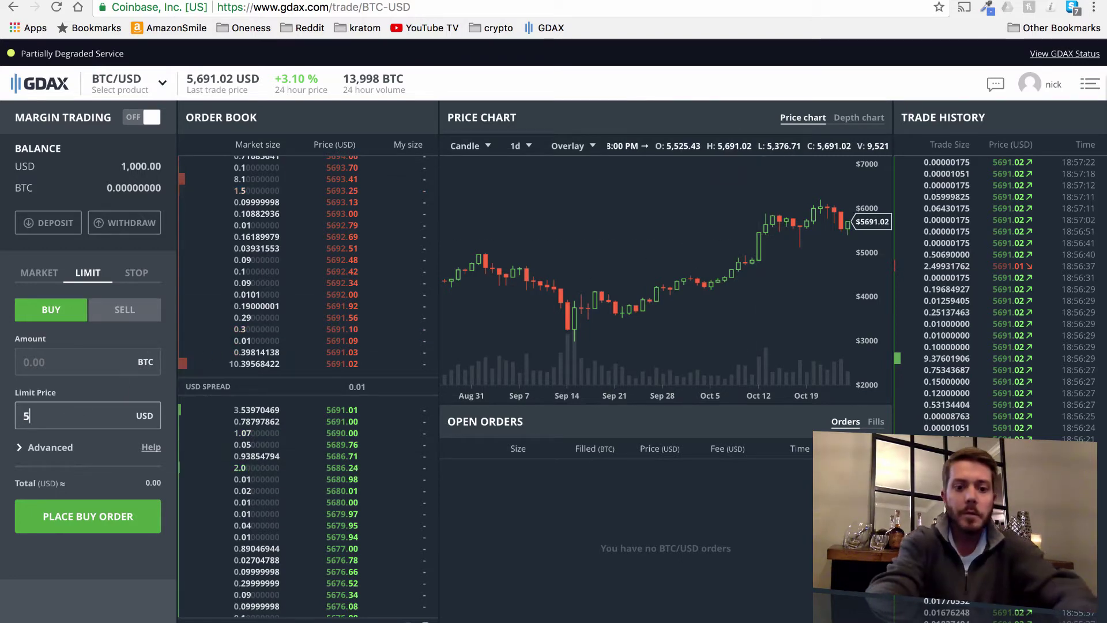
{"action": "type", "text": "5400"}
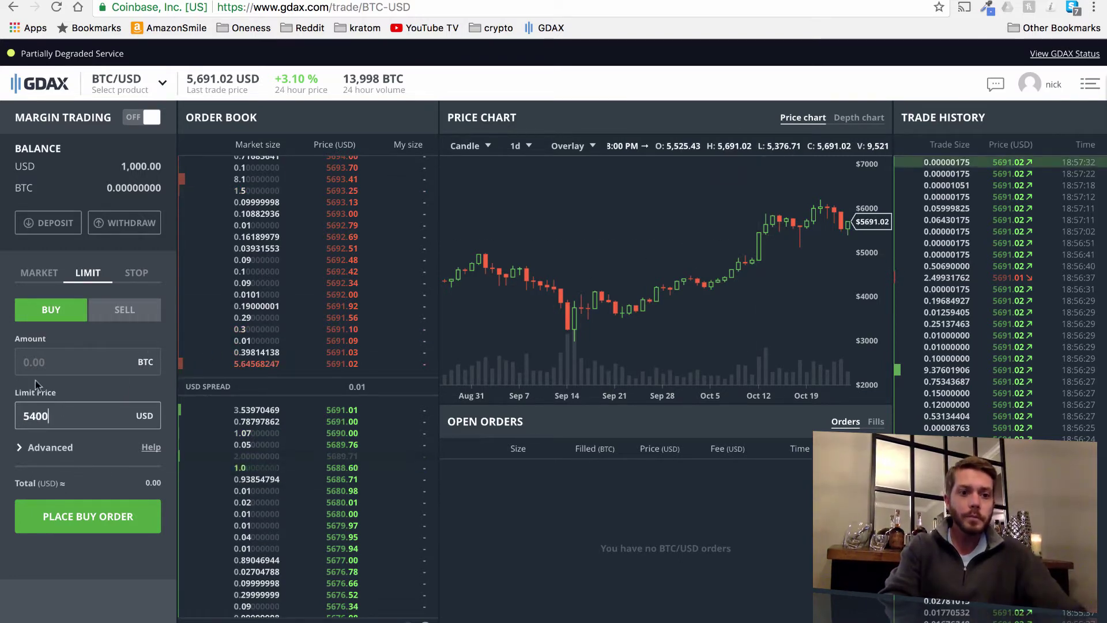
{"action": "left_click", "coordinate": [53, 361]}
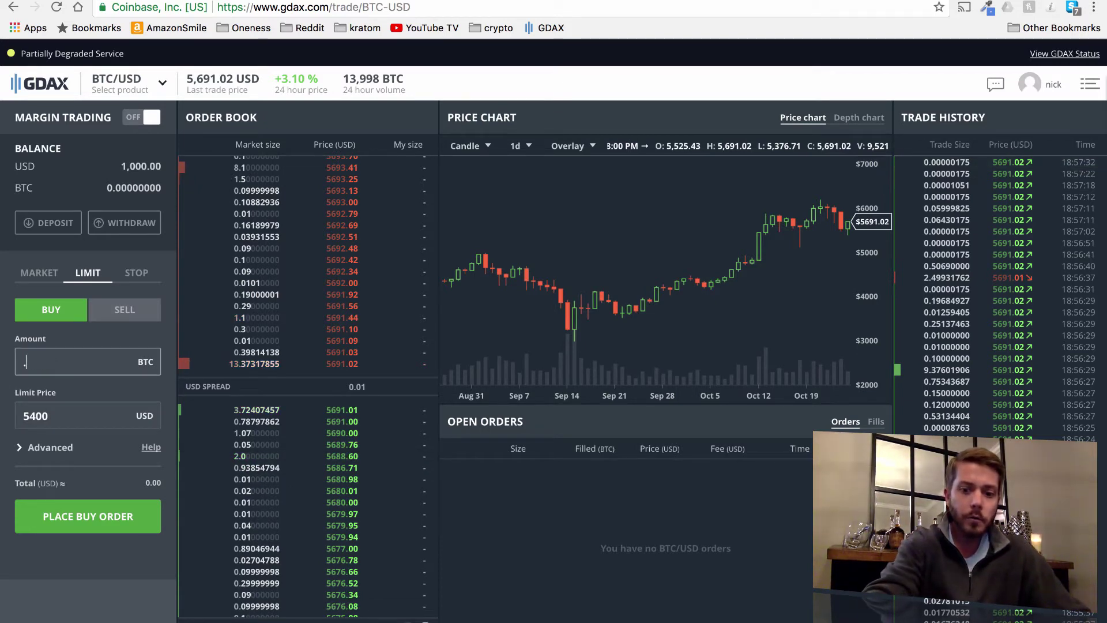
{"action": "type", "text": ".092"}
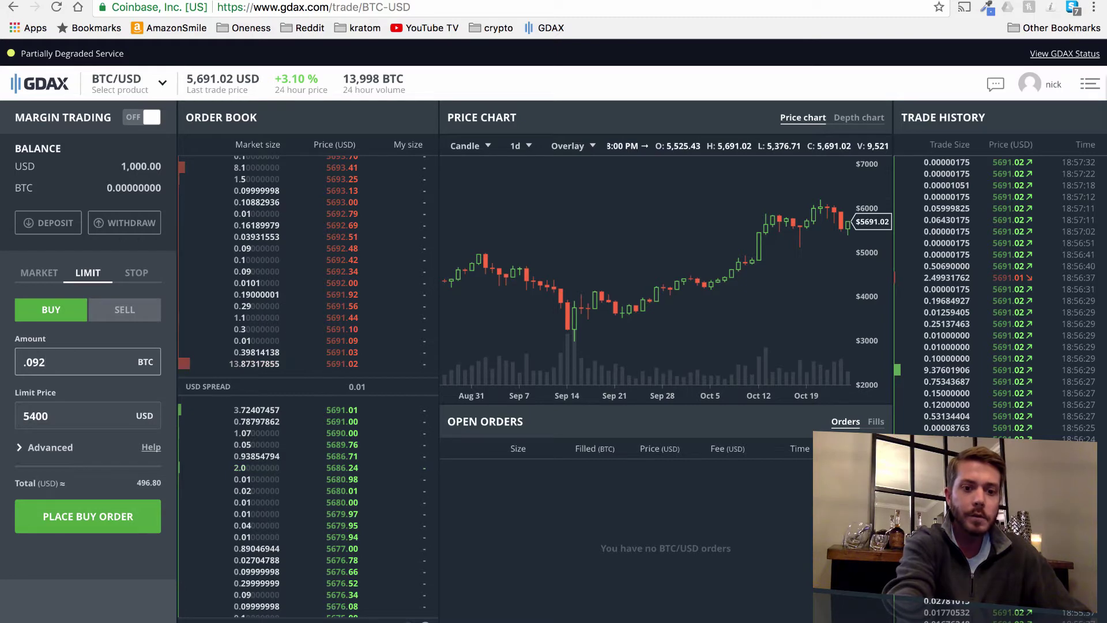
{"action": "type", "text": "6"}
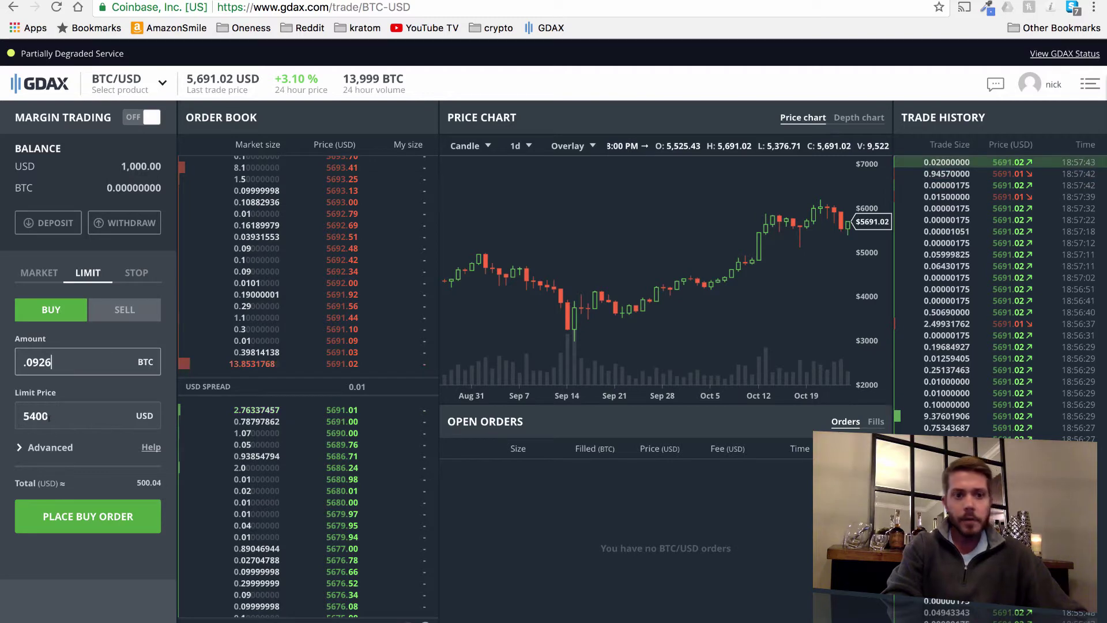
Keep the advanced order options at Good Til Cancelled with Post Only enabled, and place the BTC buy order.
{"action": "left_click", "coordinate": [21, 455]}
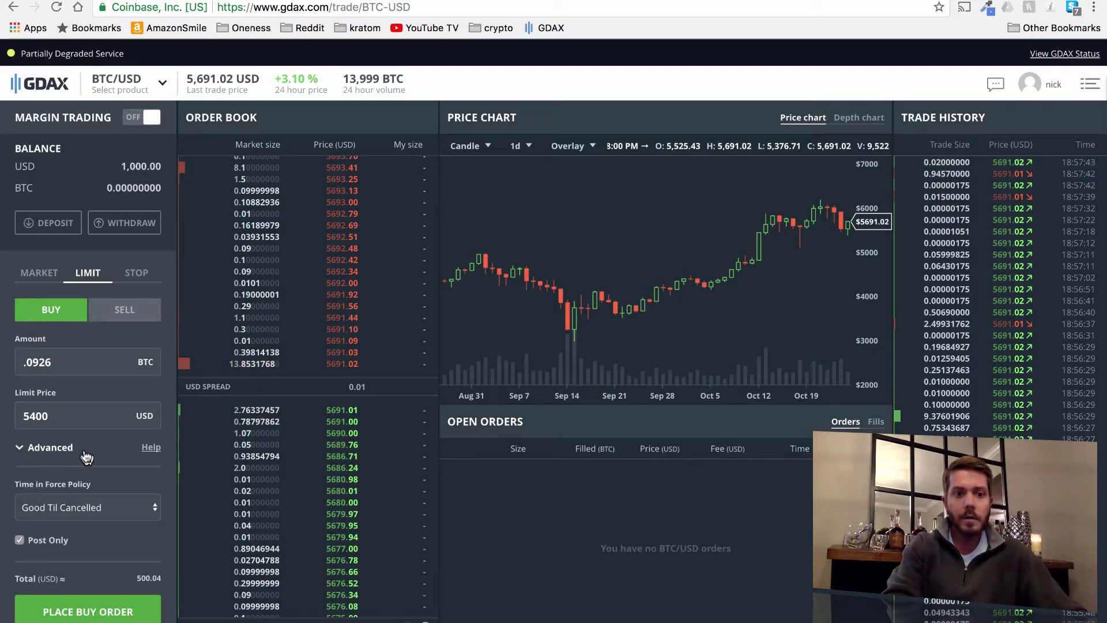
{"action": "scroll", "coordinate": [86, 457], "scroll_direction": "down", "scroll_amount": 2}
{"action": "left_click", "coordinate": [152, 473]}
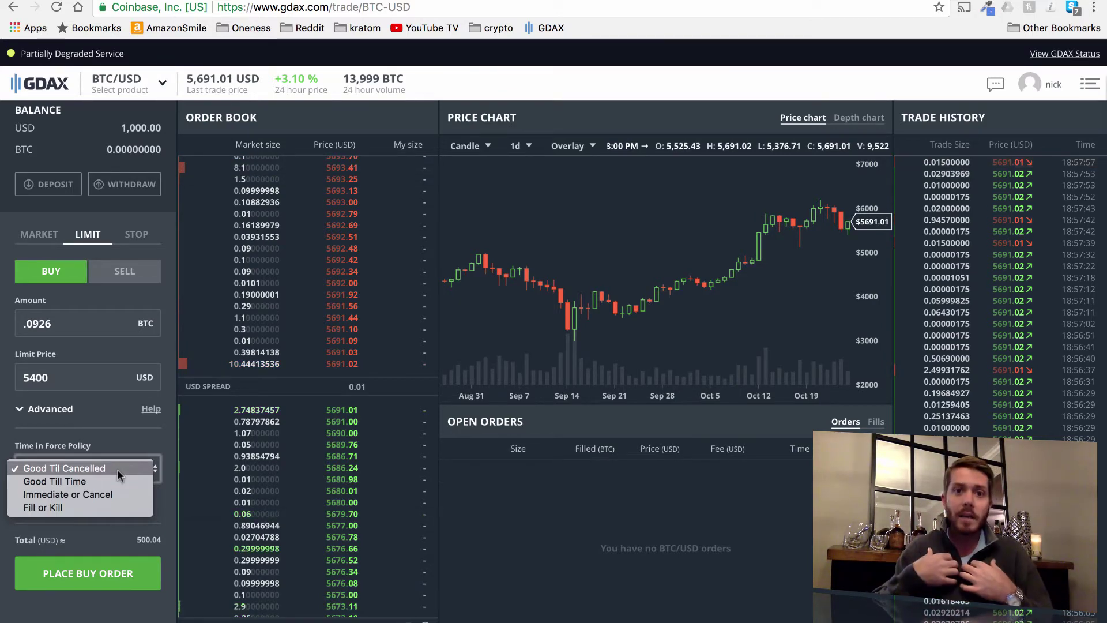
{"action": "left_click", "coordinate": [117, 472]}
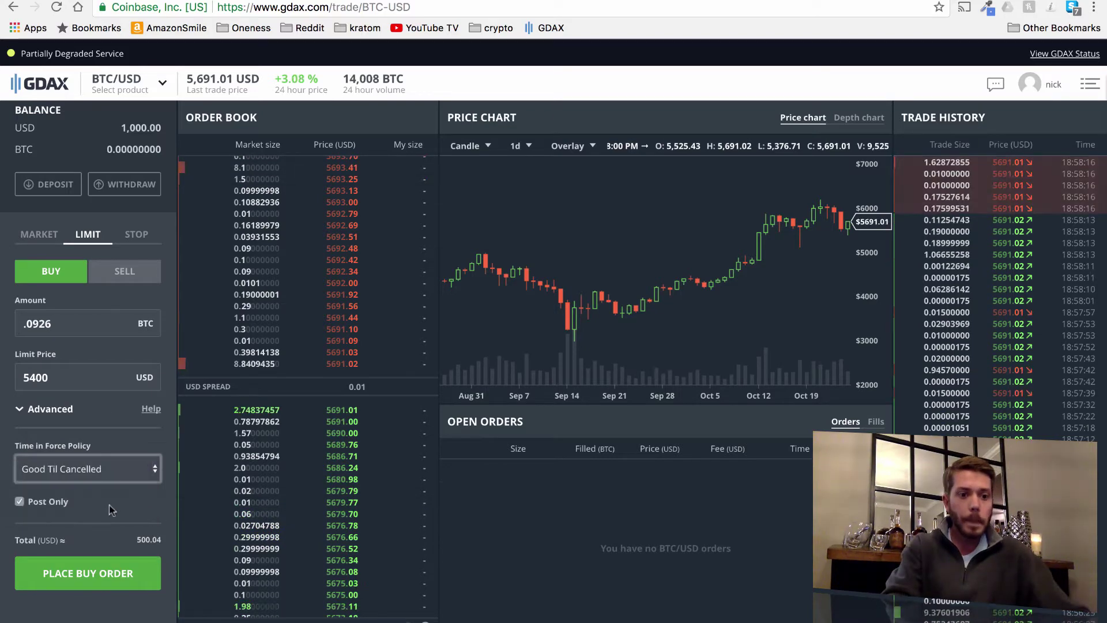
{"action": "left_click", "coordinate": [20, 501]}
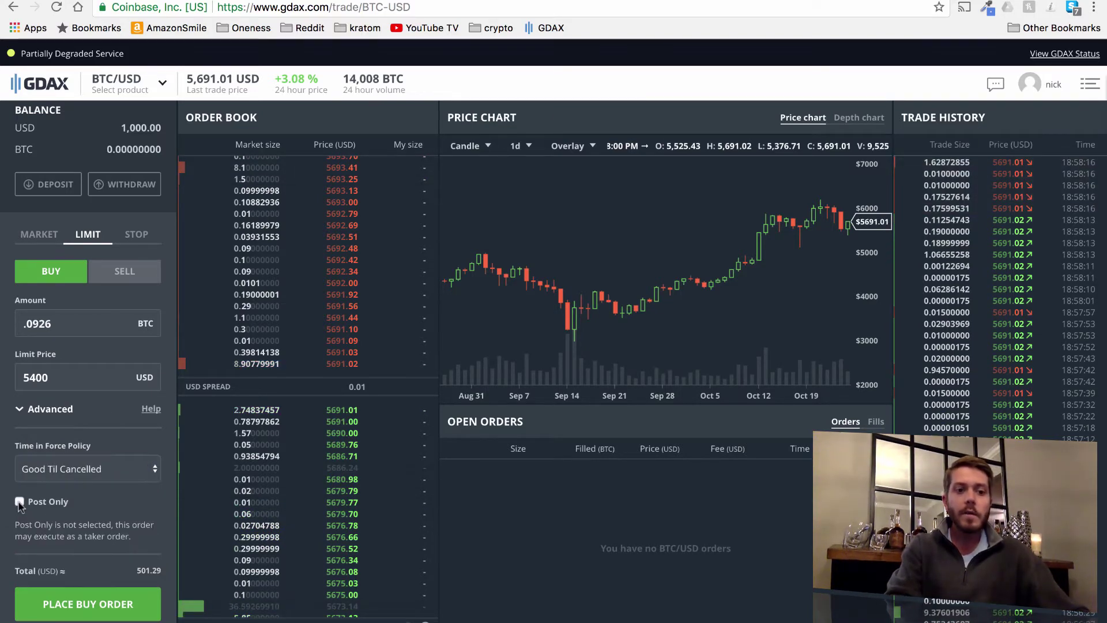
{"action": "scroll", "coordinate": [92, 493], "scroll_direction": "down", "scroll_amount": 1}
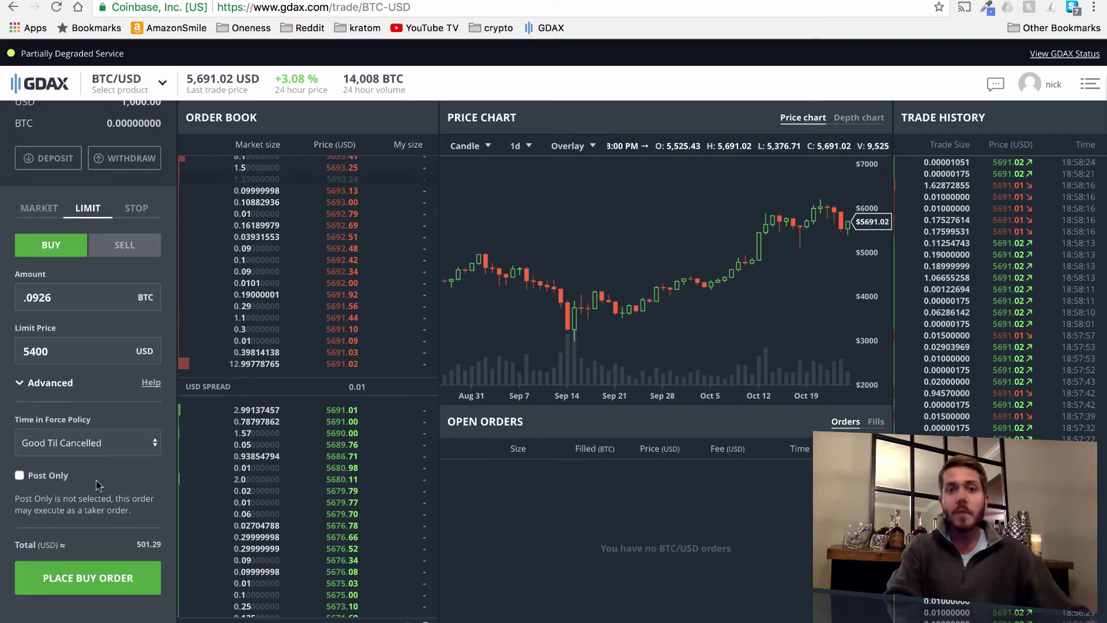
{"action": "left_click", "coordinate": [18, 477]}
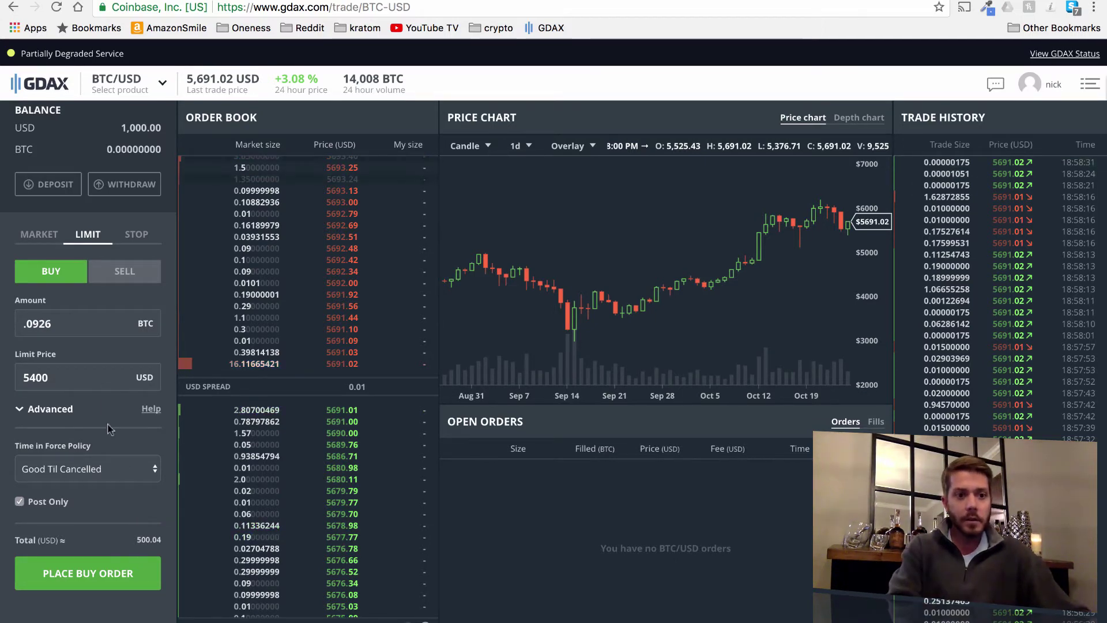
{"action": "left_click", "coordinate": [105, 572]}
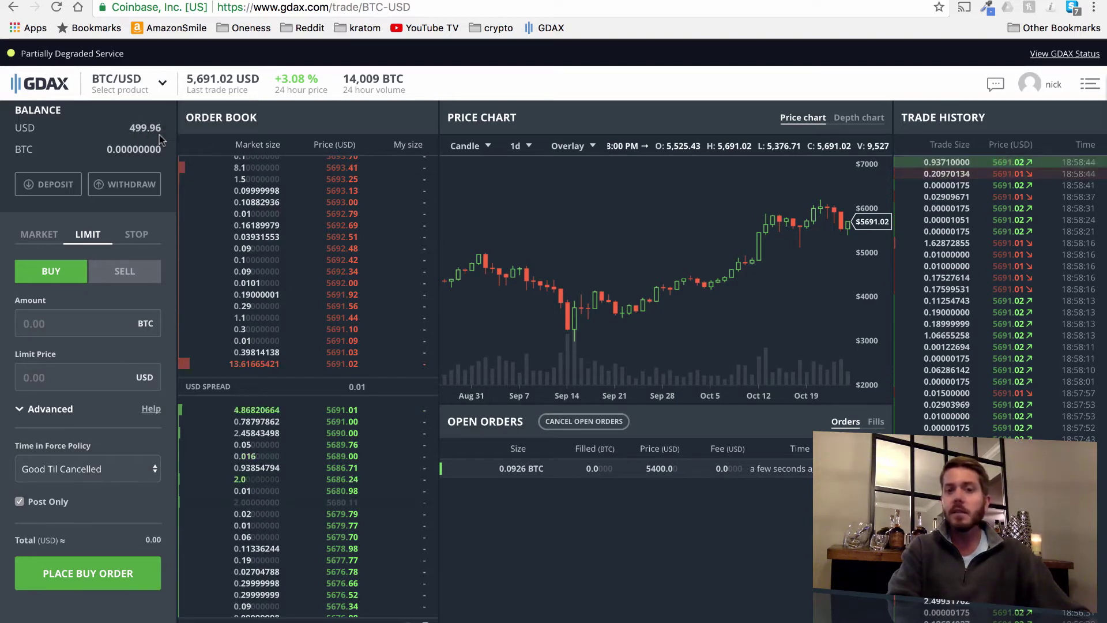
Change the traded product to ETH/USD.
{"action": "mouse_move", "coordinate": [130, 98]}
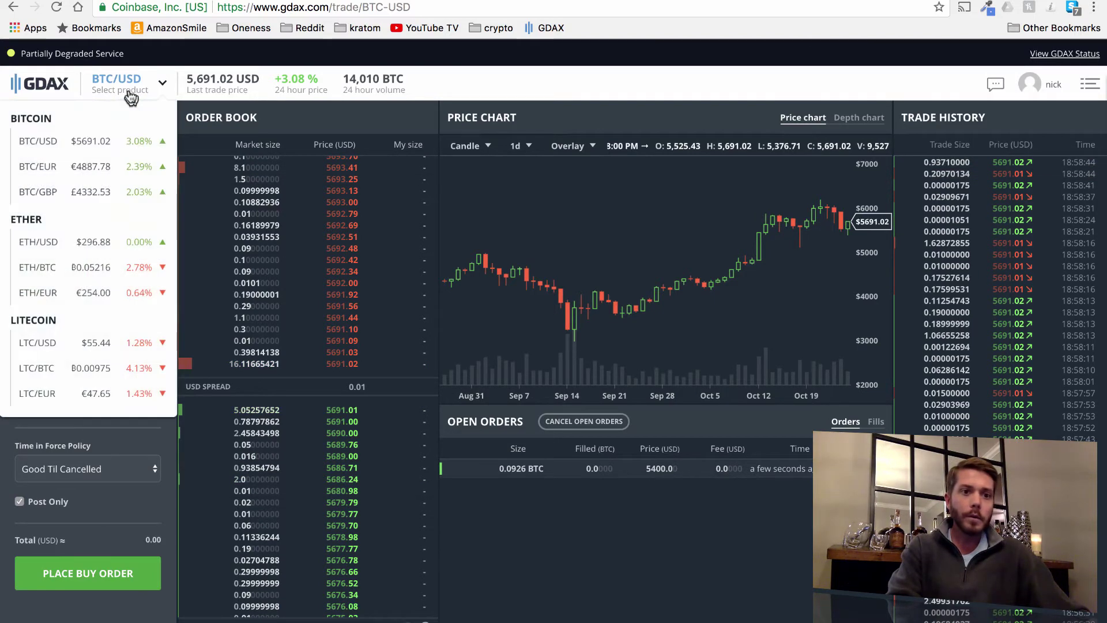
{"action": "left_click", "coordinate": [98, 244]}
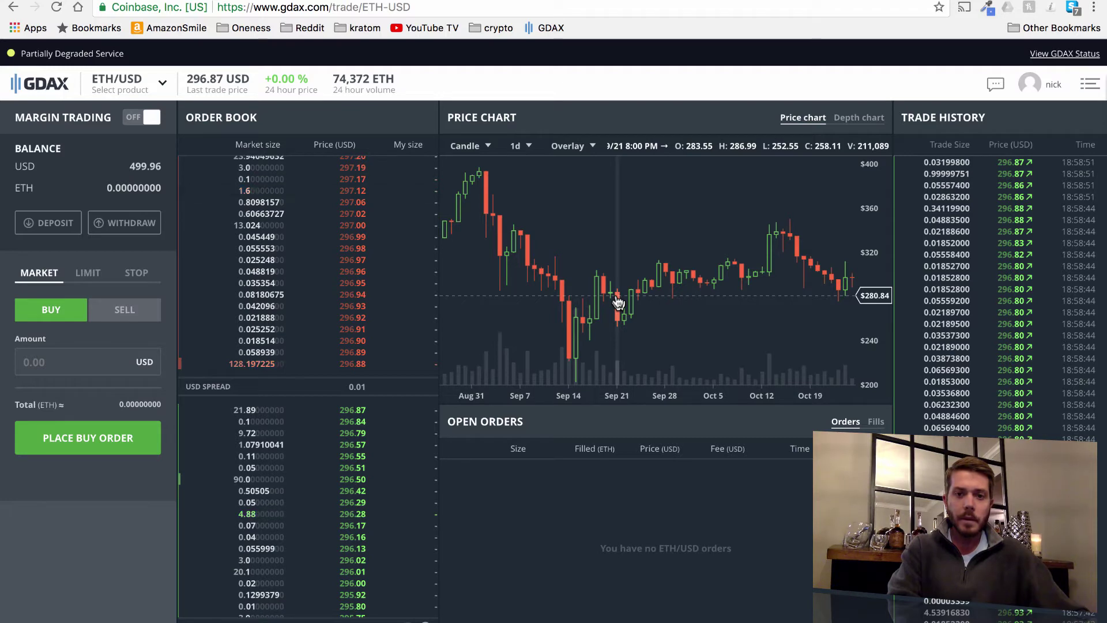
Switch to TradingView and set the ETH/USD chart to the 6-month range.
{"action": "key", "text": "ctrl+Tab"}
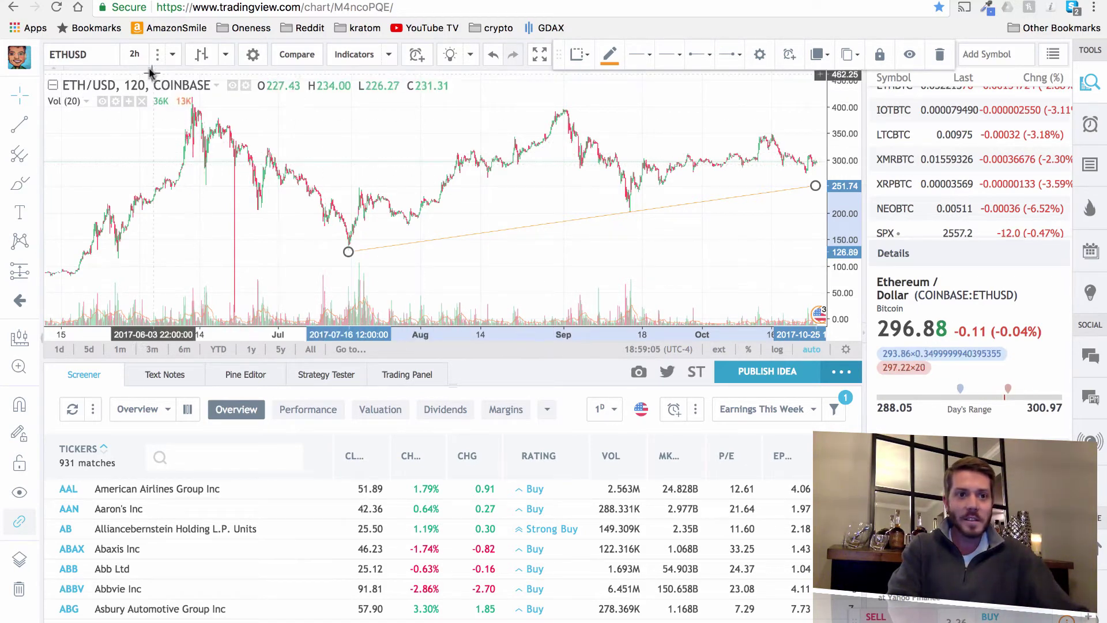
{"action": "left_click", "coordinate": [136, 53]}
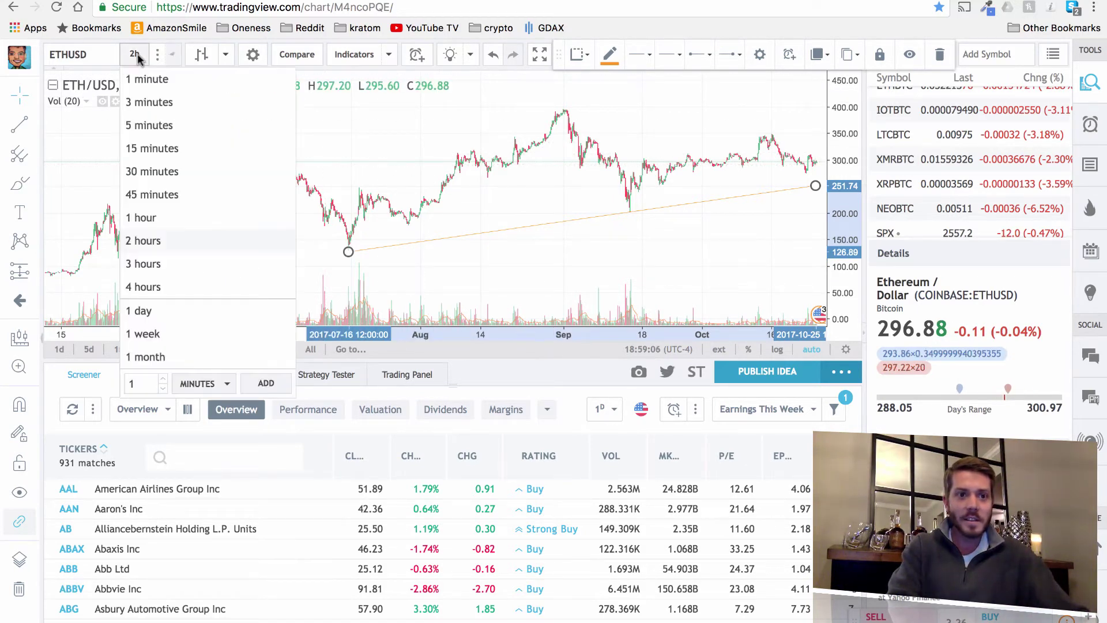
{"action": "left_click", "coordinate": [153, 311]}
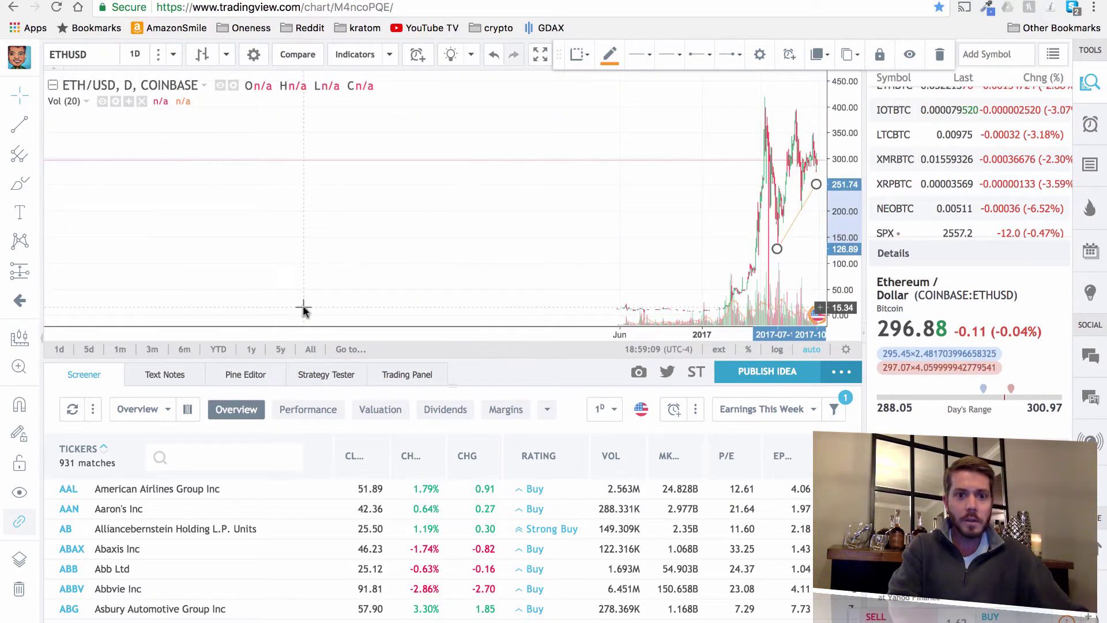
{"action": "left_click", "coordinate": [153, 350]}
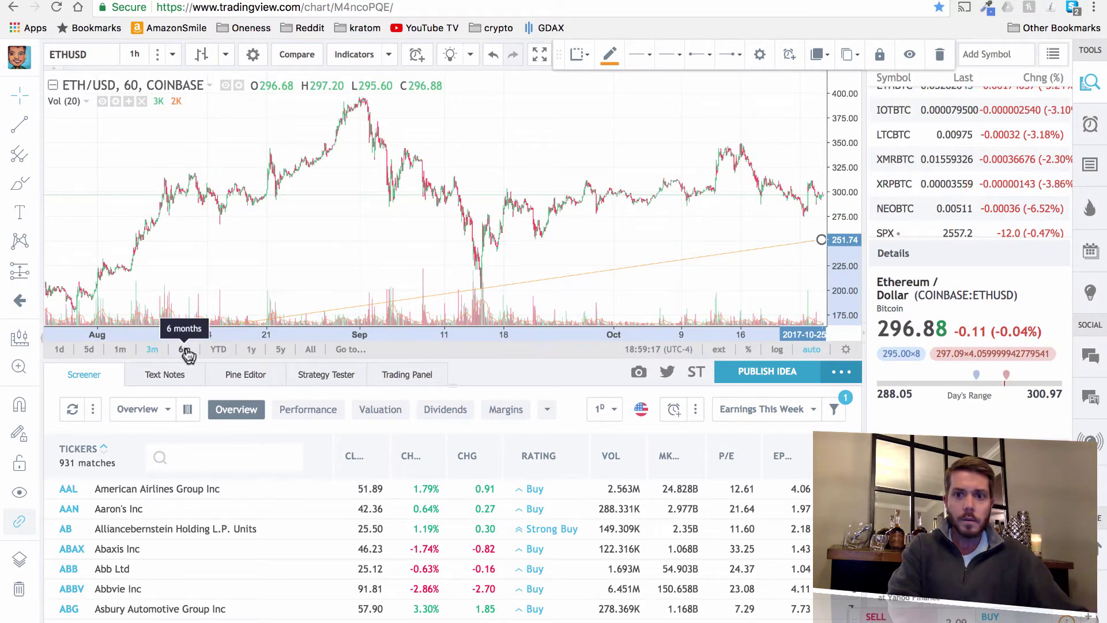
{"action": "left_click", "coordinate": [184, 349]}
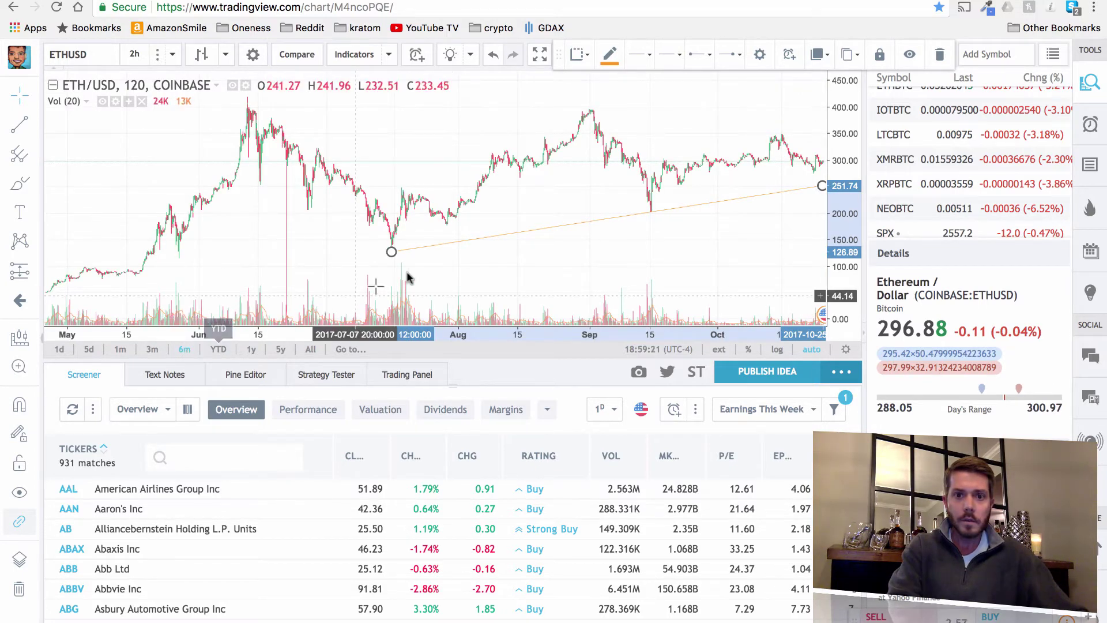
Replace the rising trend line with a nearly horizontal one at about 148 USD, running from 18 May to 20 October 2017.
{"action": "right_click", "coordinate": [446, 251]}
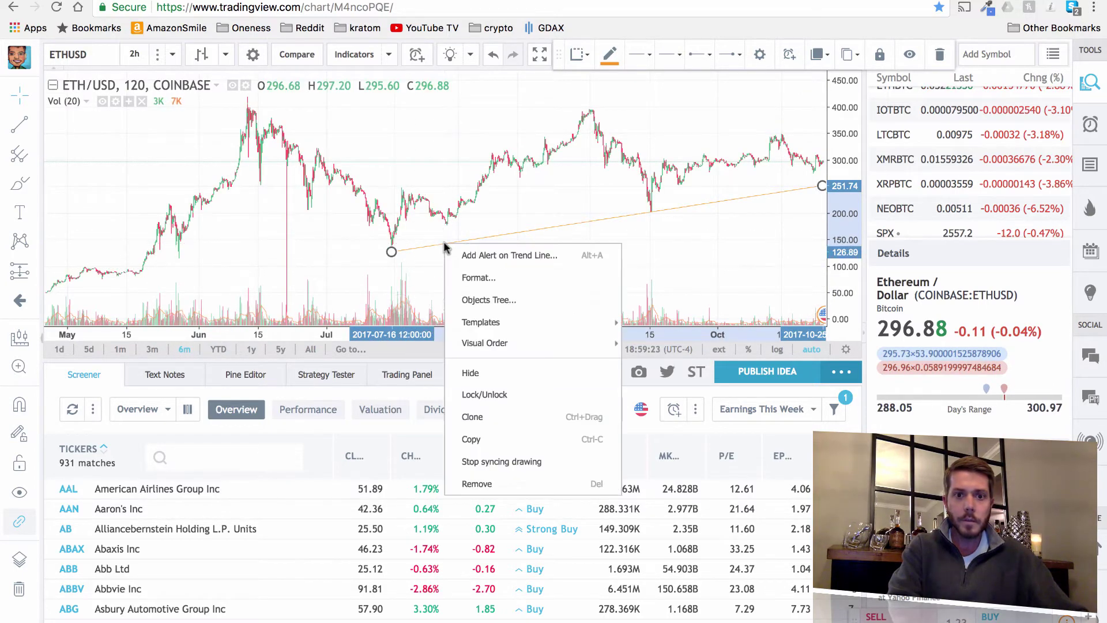
{"action": "left_click", "coordinate": [481, 484]}
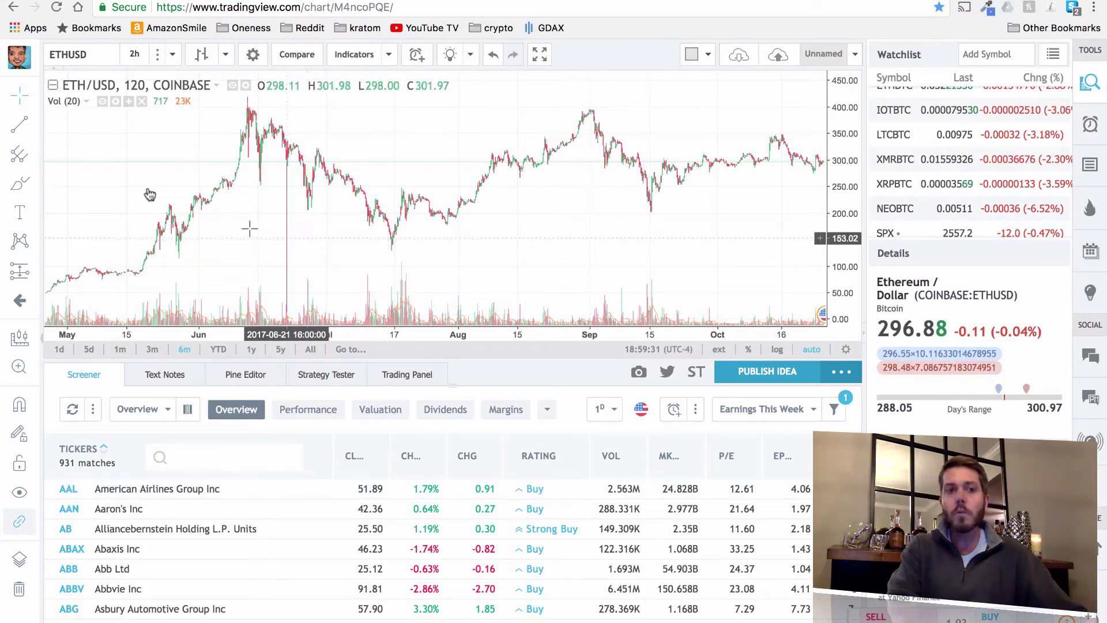
{"action": "left_click", "coordinate": [22, 127]}
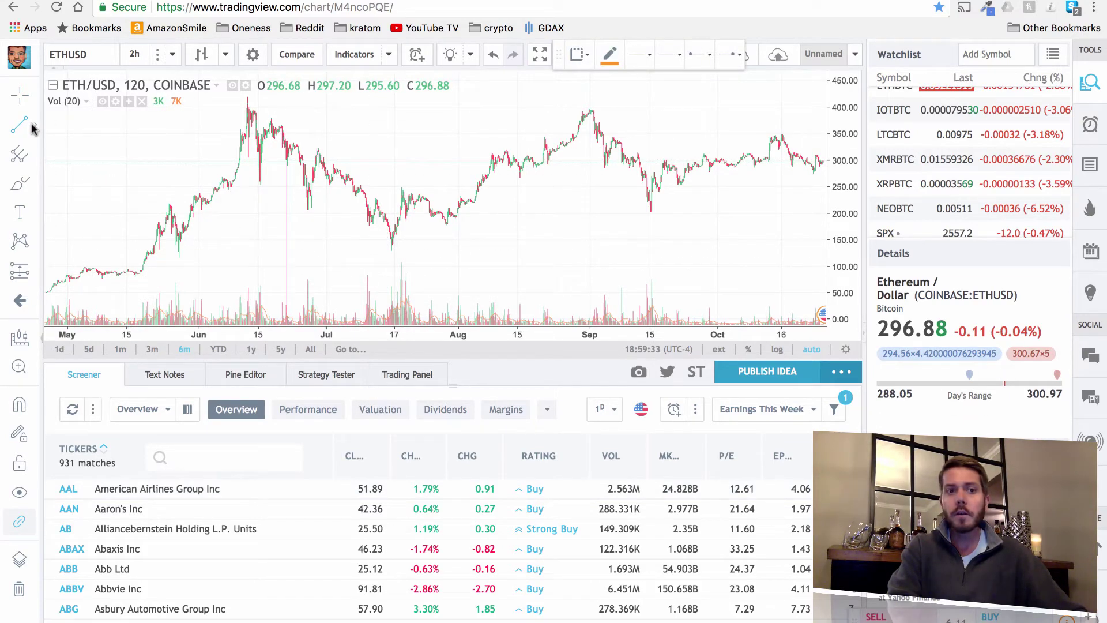
{"action": "left_click", "coordinate": [32, 128]}
{"action": "left_click", "coordinate": [101, 128]}
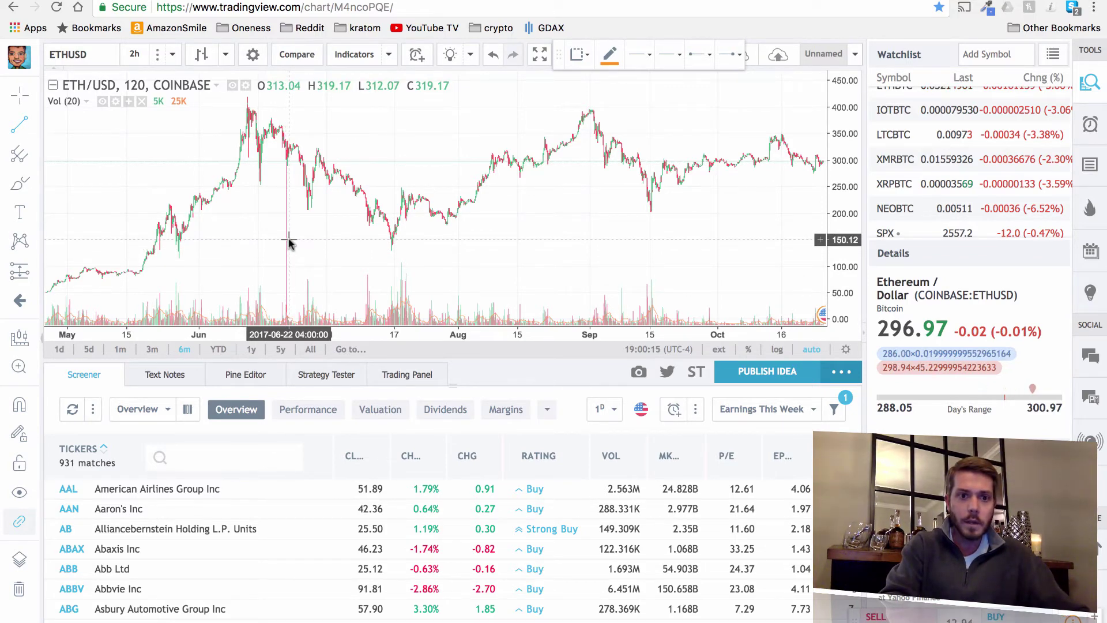
{"action": "left_click", "coordinate": [139, 240]}
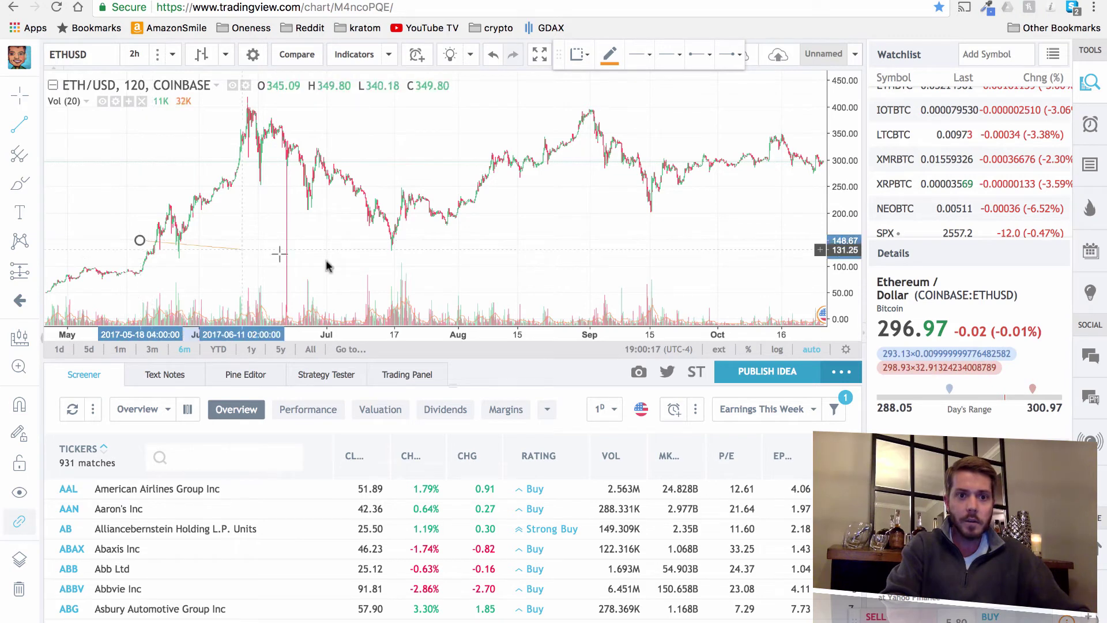
{"action": "left_click", "coordinate": [801, 239]}
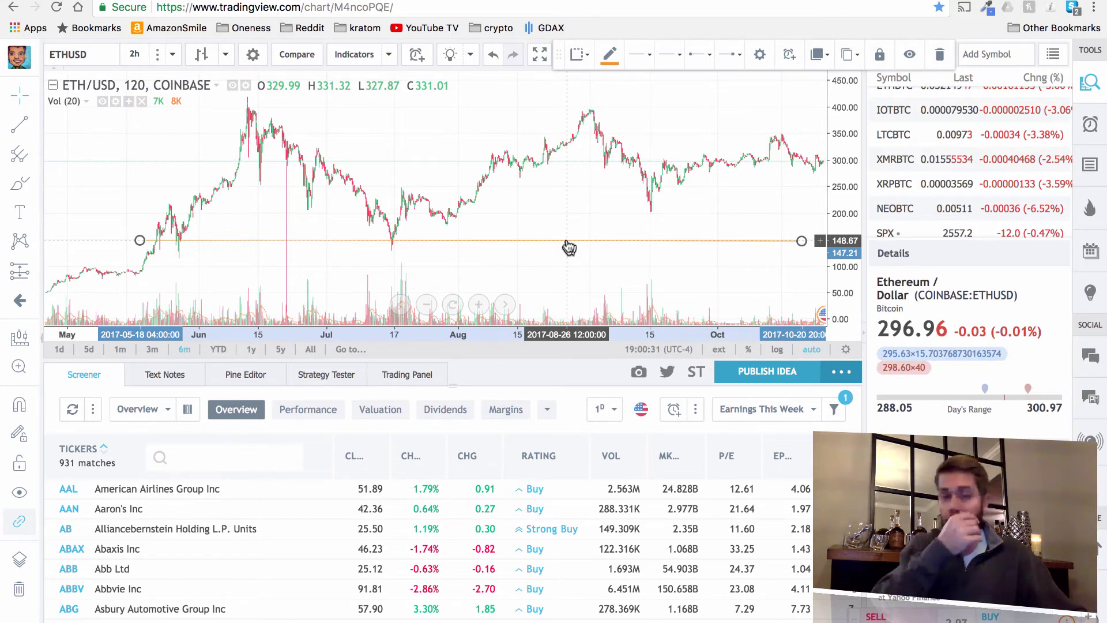
Switch back to GDAX and choose a limit order for the ETH/USD product.
{"action": "key", "text": "ctrl+Tab"}
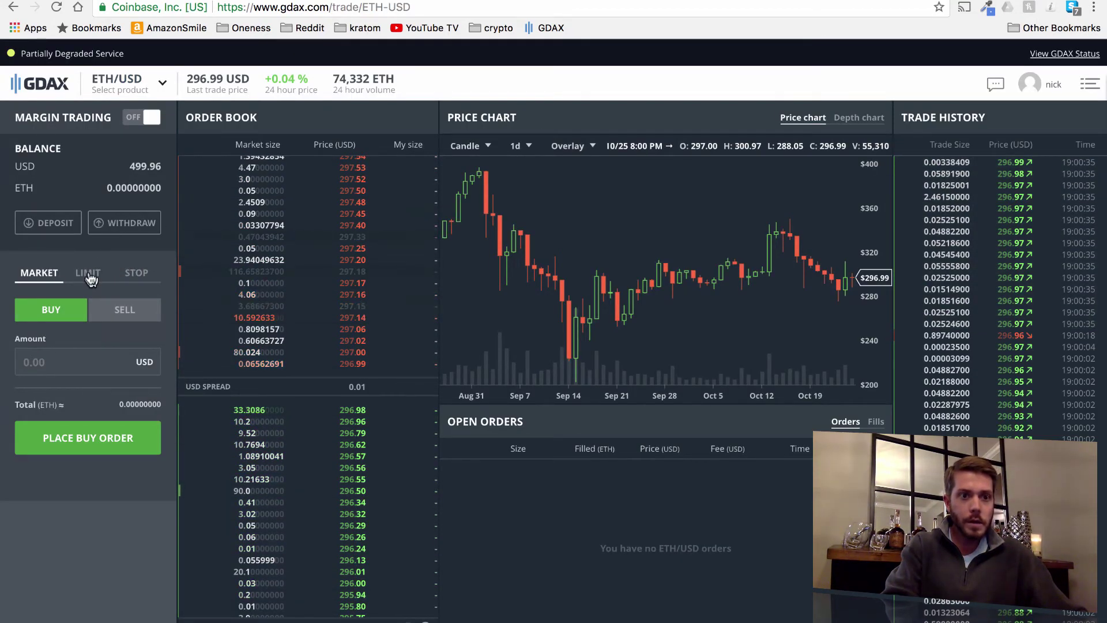
{"action": "left_click", "coordinate": [118, 87]}
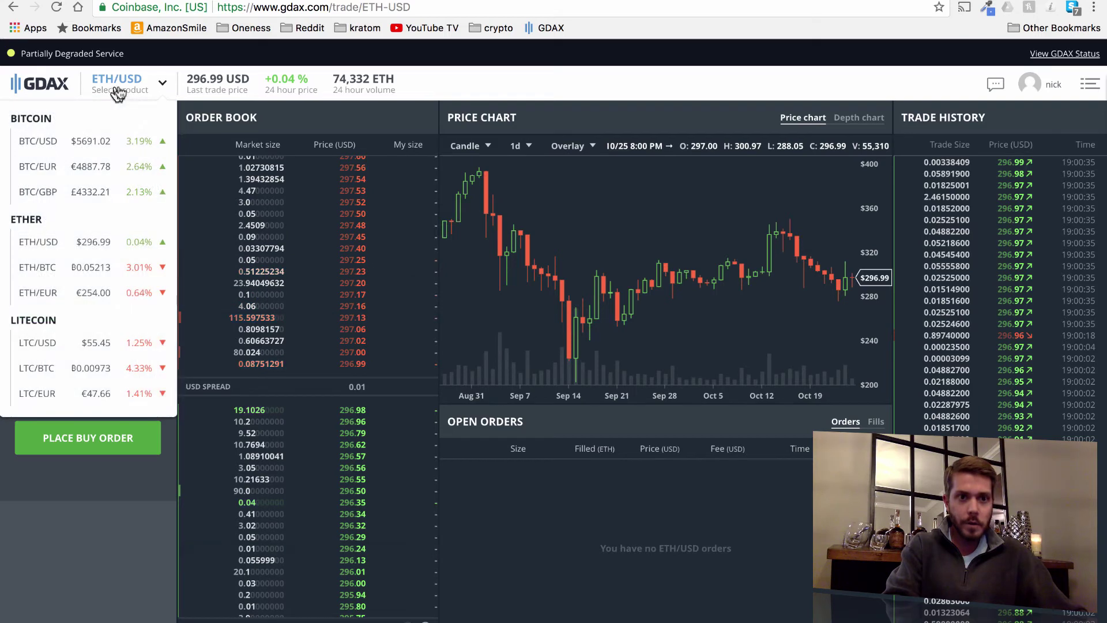
{"action": "left_click", "coordinate": [72, 244]}
{"action": "left_click", "coordinate": [86, 274]}
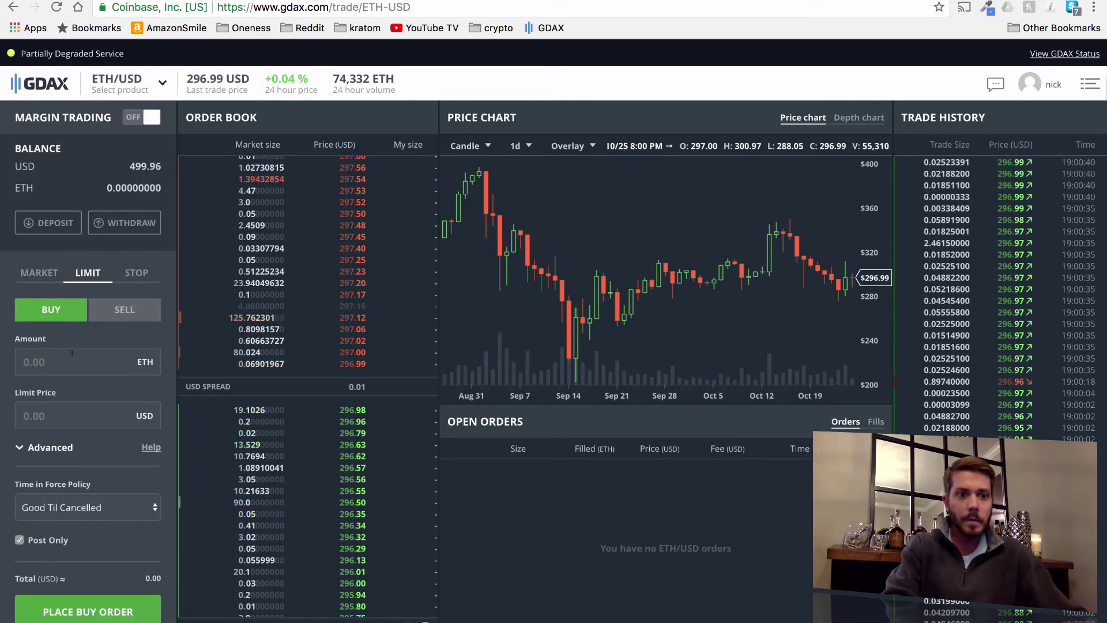
Set the ETH buy order's limit price to 152 USD and its amount to 3.289 ETH.
{"action": "left_click", "coordinate": [66, 415]}
{"action": "type", "text": "1"}
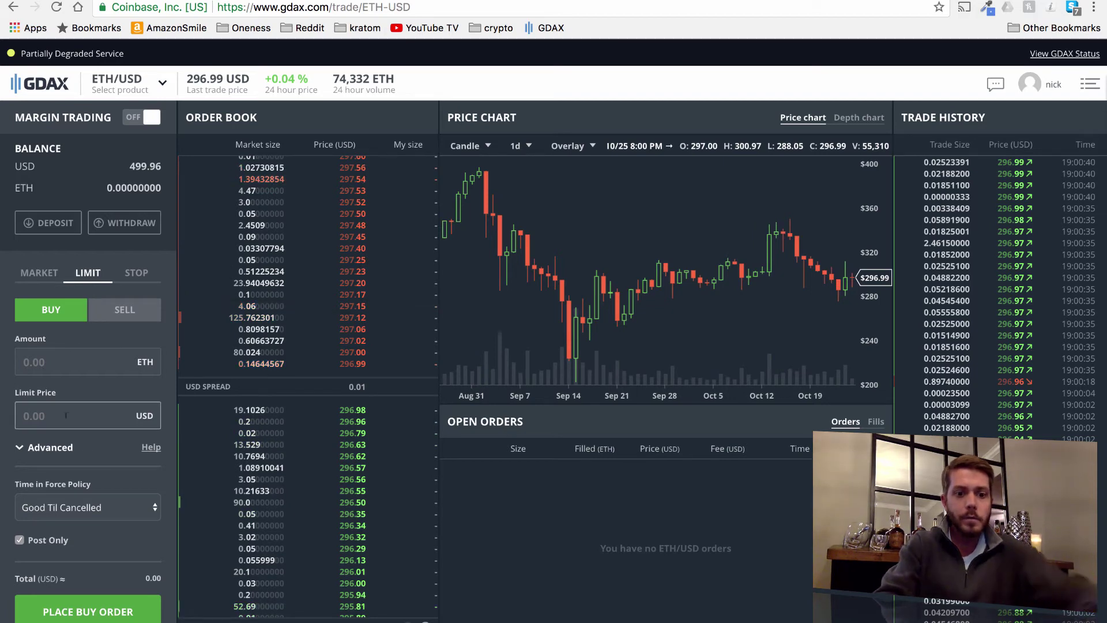
{"action": "type", "text": "52"}
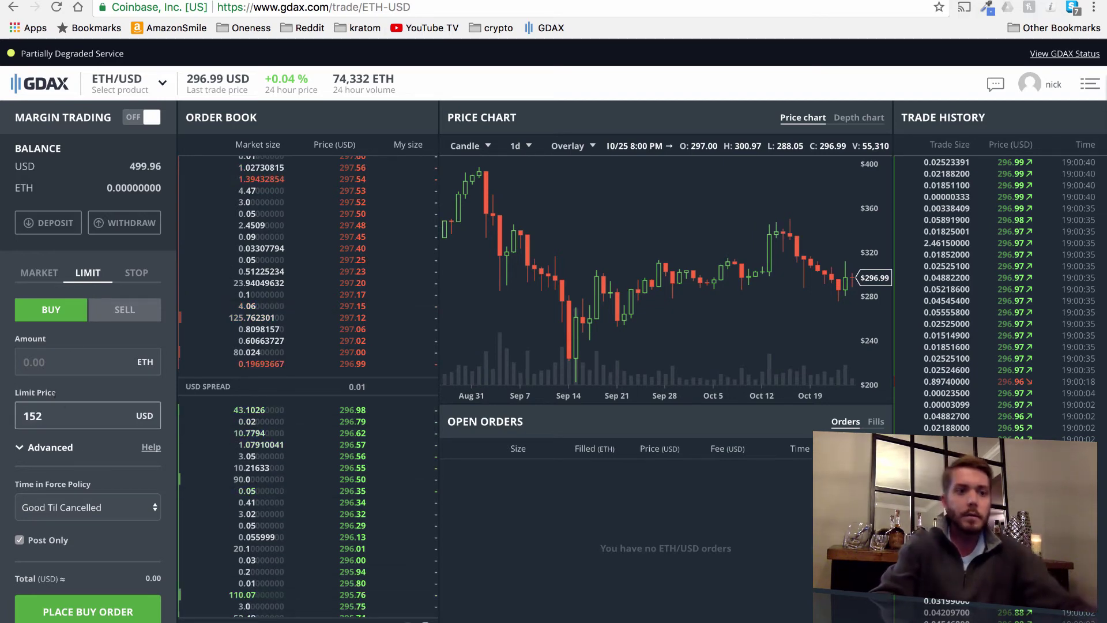
{"action": "left_click", "coordinate": [42, 358]}
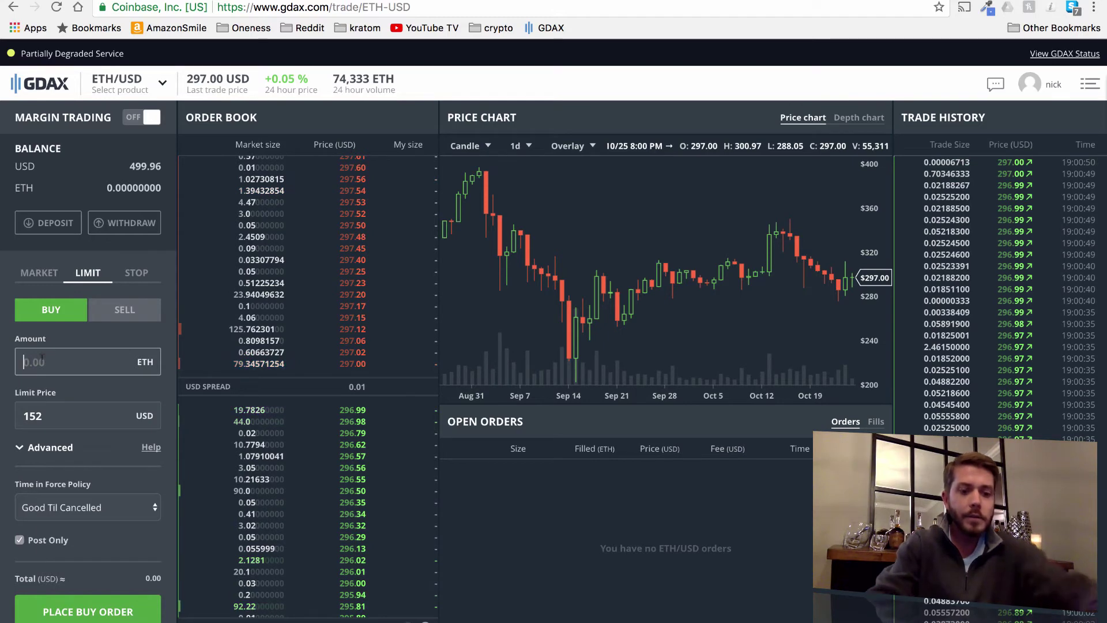
{"action": "type", "text": "3.289"}
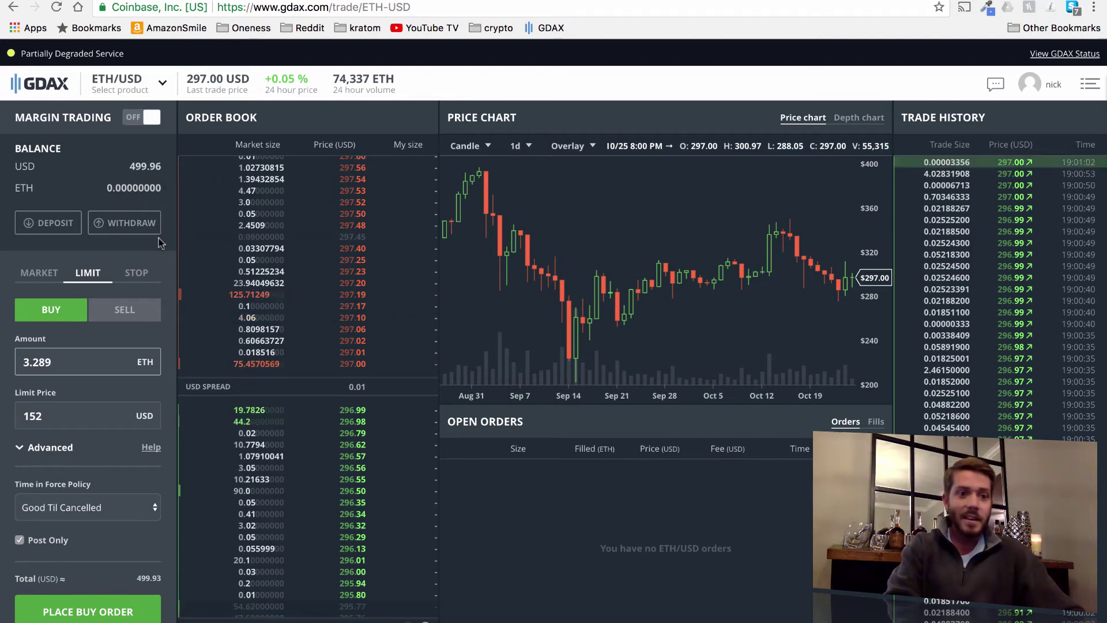
Keep the advanced options at Good Til Cancelled with Post Only enabled, and place the ETH buy order.
{"action": "left_click", "coordinate": [22, 448]}
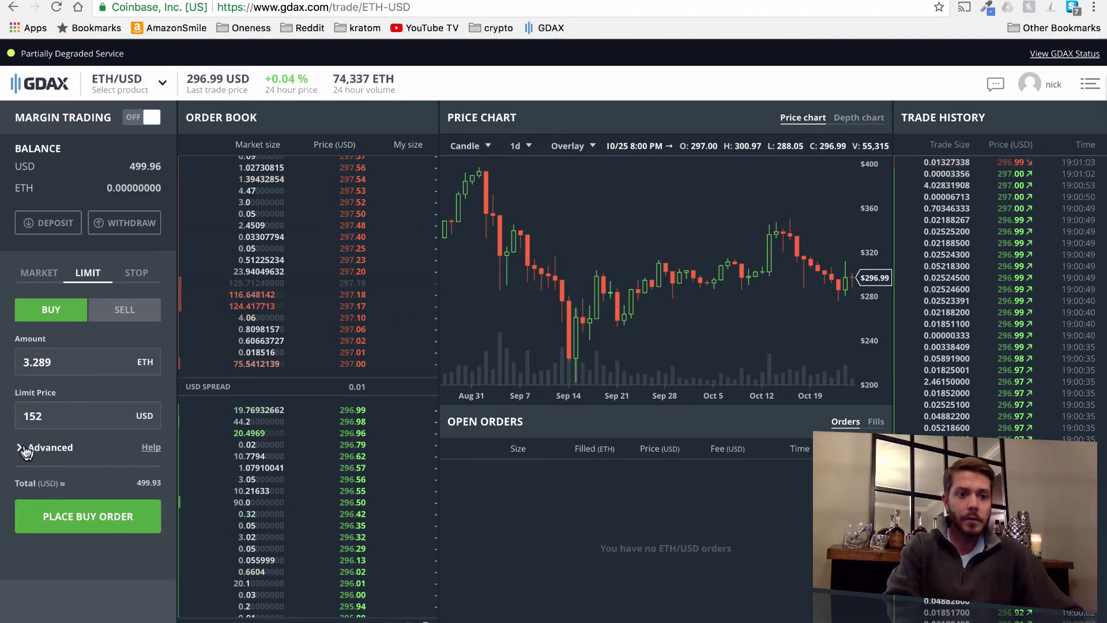
{"action": "left_click", "coordinate": [23, 448]}
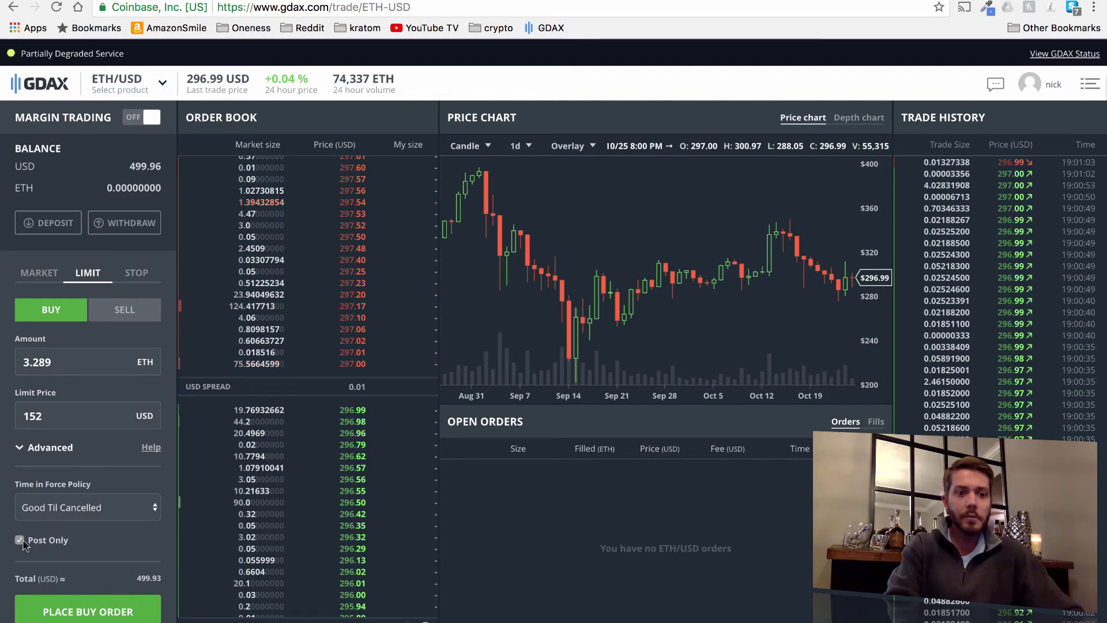
{"action": "left_click", "coordinate": [91, 613]}
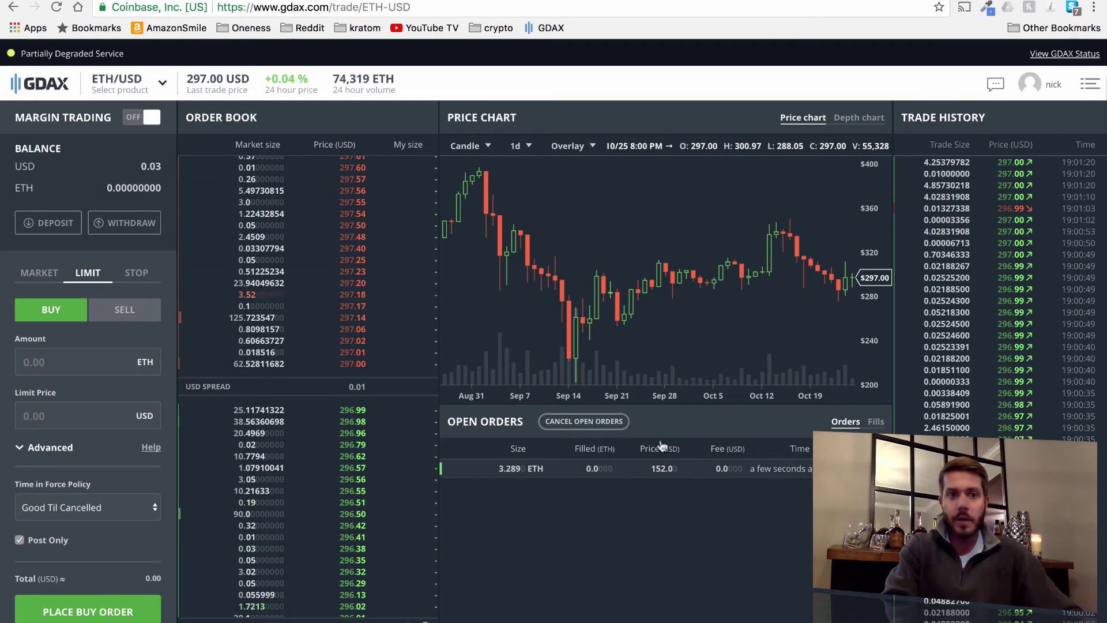
Change the traded product to BTC/USD to review the open Bitcoin order.
{"action": "left_click", "coordinate": [151, 87]}
{"action": "left_click", "coordinate": [97, 140]}
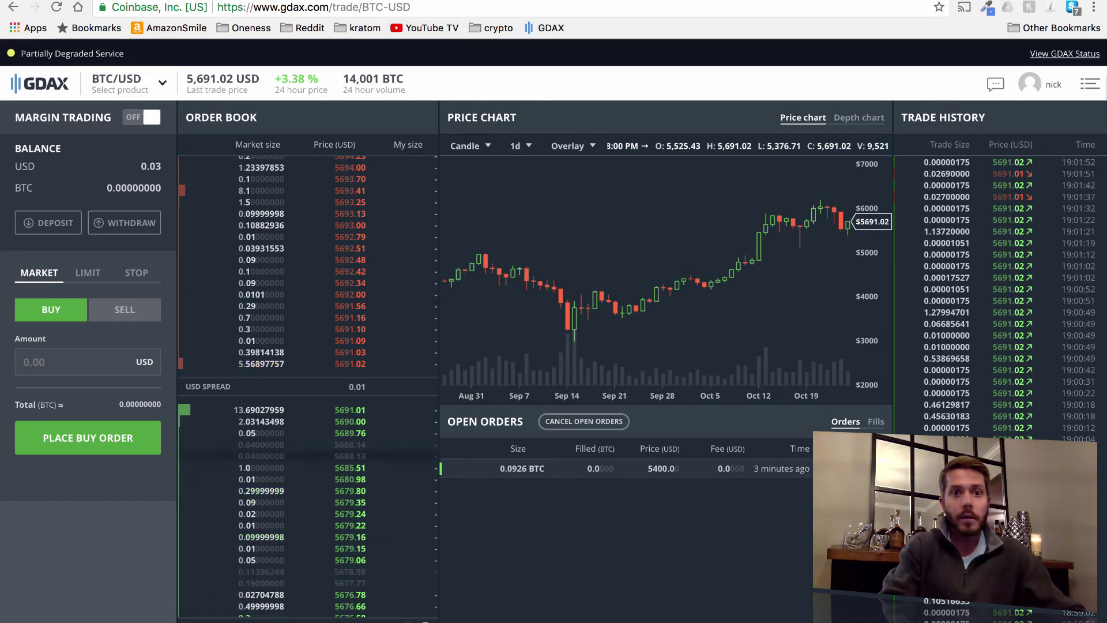
Draw a horizontal trend line at about 281 USD from 7 August to 24 October 2017 on TradingView's ETH/USD chart, and return to GDAX.
{"action": "key", "text": "ctrl+Tab"}
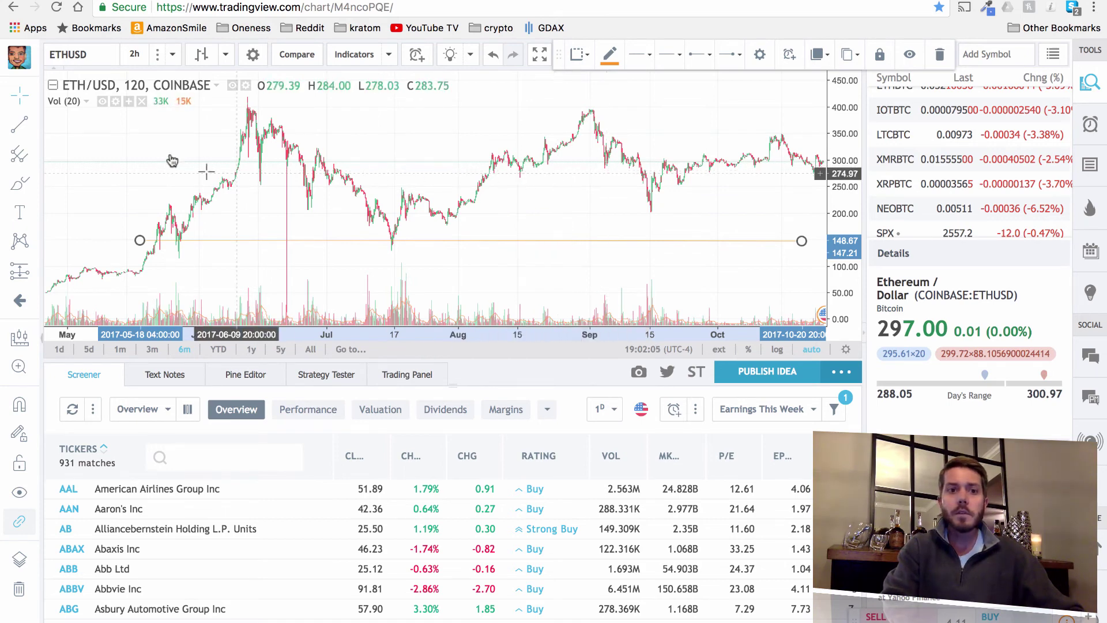
{"action": "left_click", "coordinate": [22, 122]}
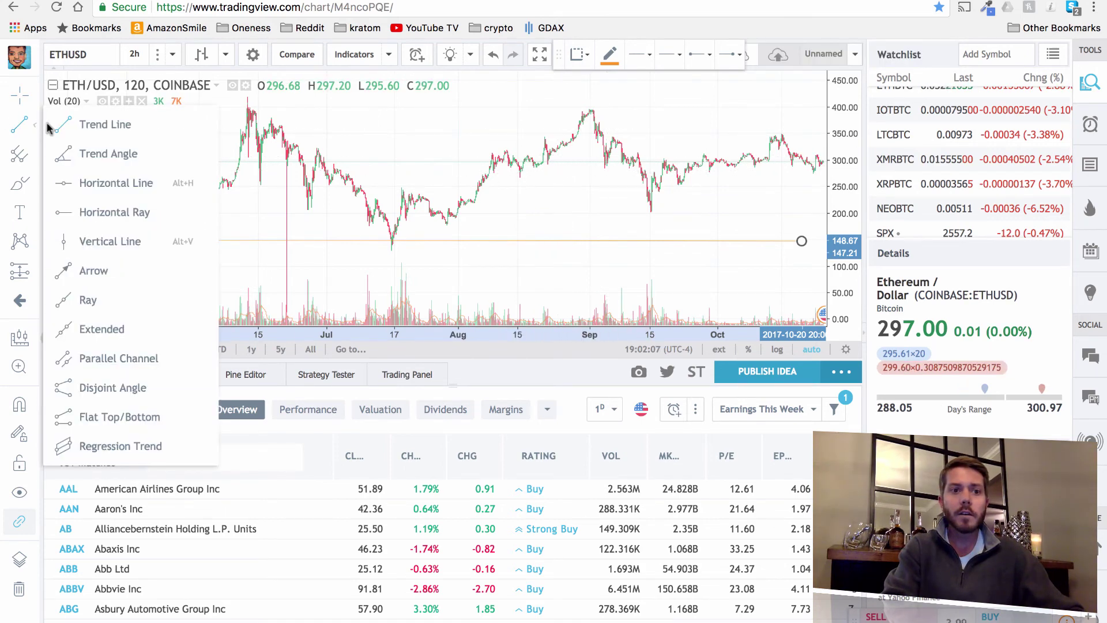
{"action": "left_click", "coordinate": [86, 122]}
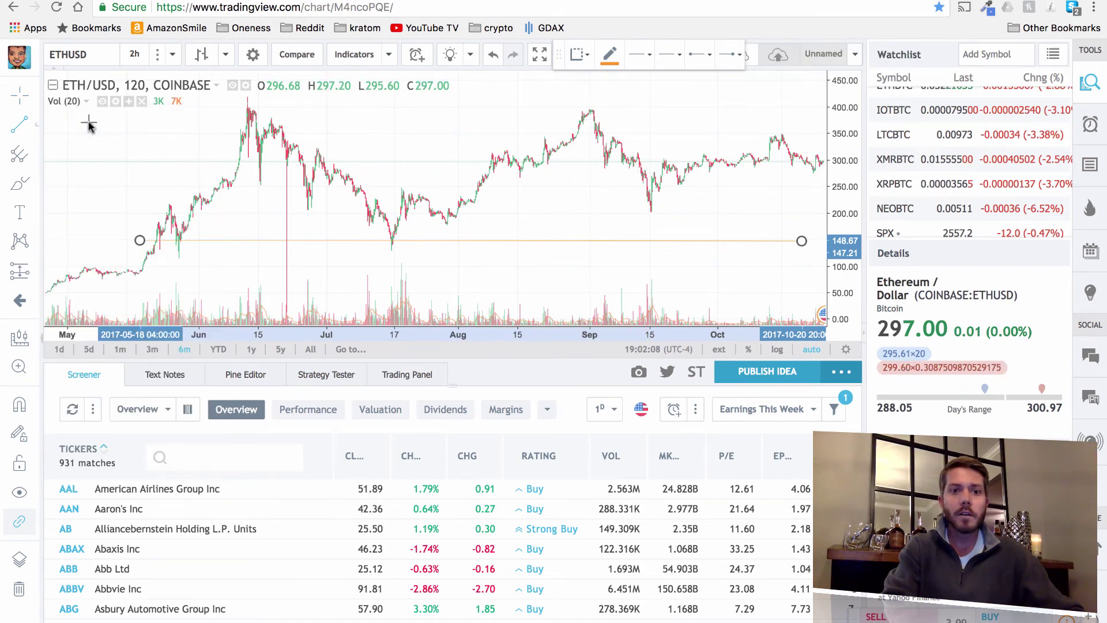
{"action": "left_click", "coordinate": [486, 171]}
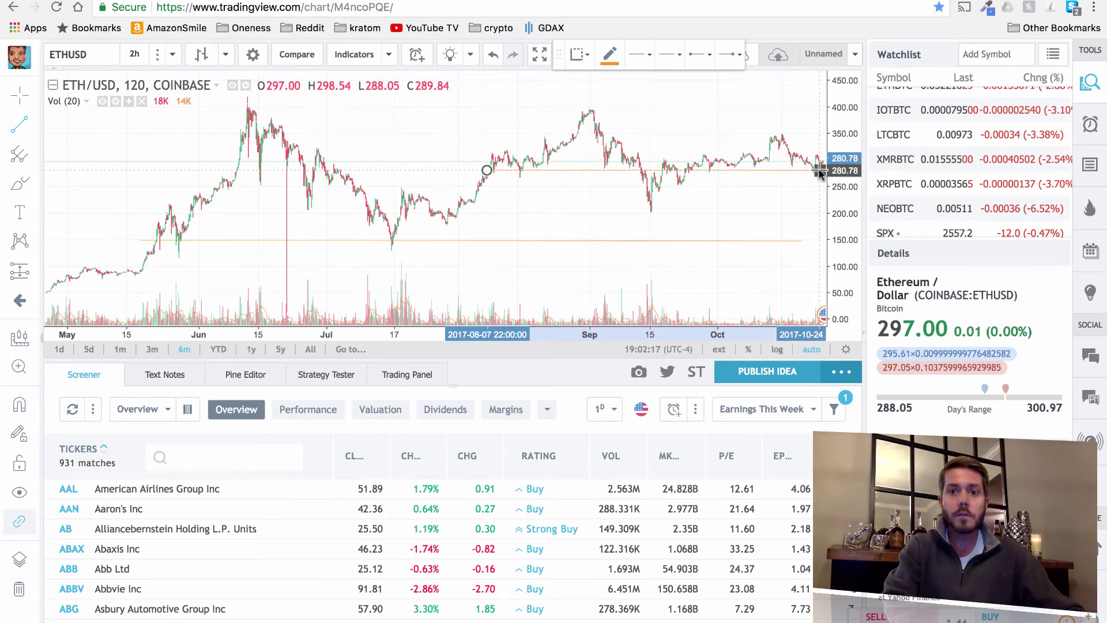
{"action": "left_click", "coordinate": [819, 172]}
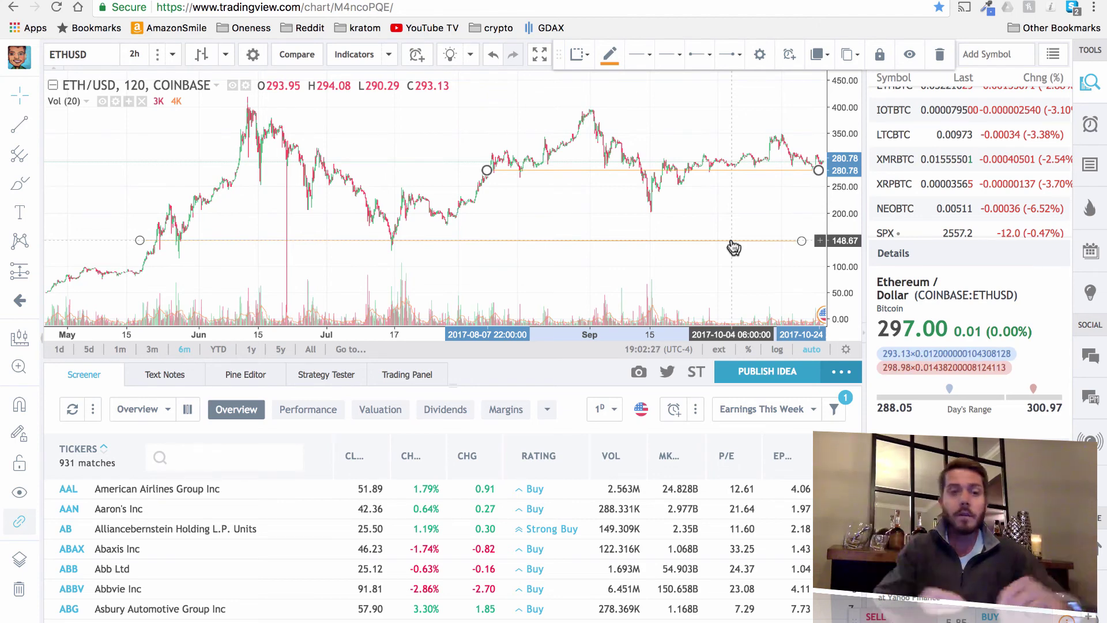
{"action": "left_click", "coordinate": [266, 1]}
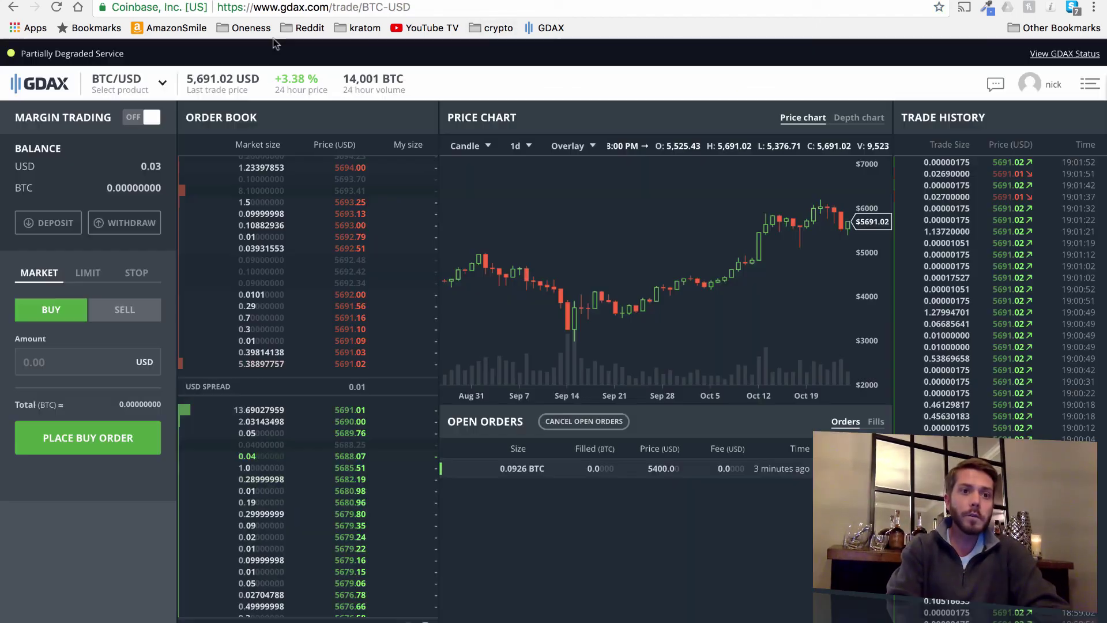